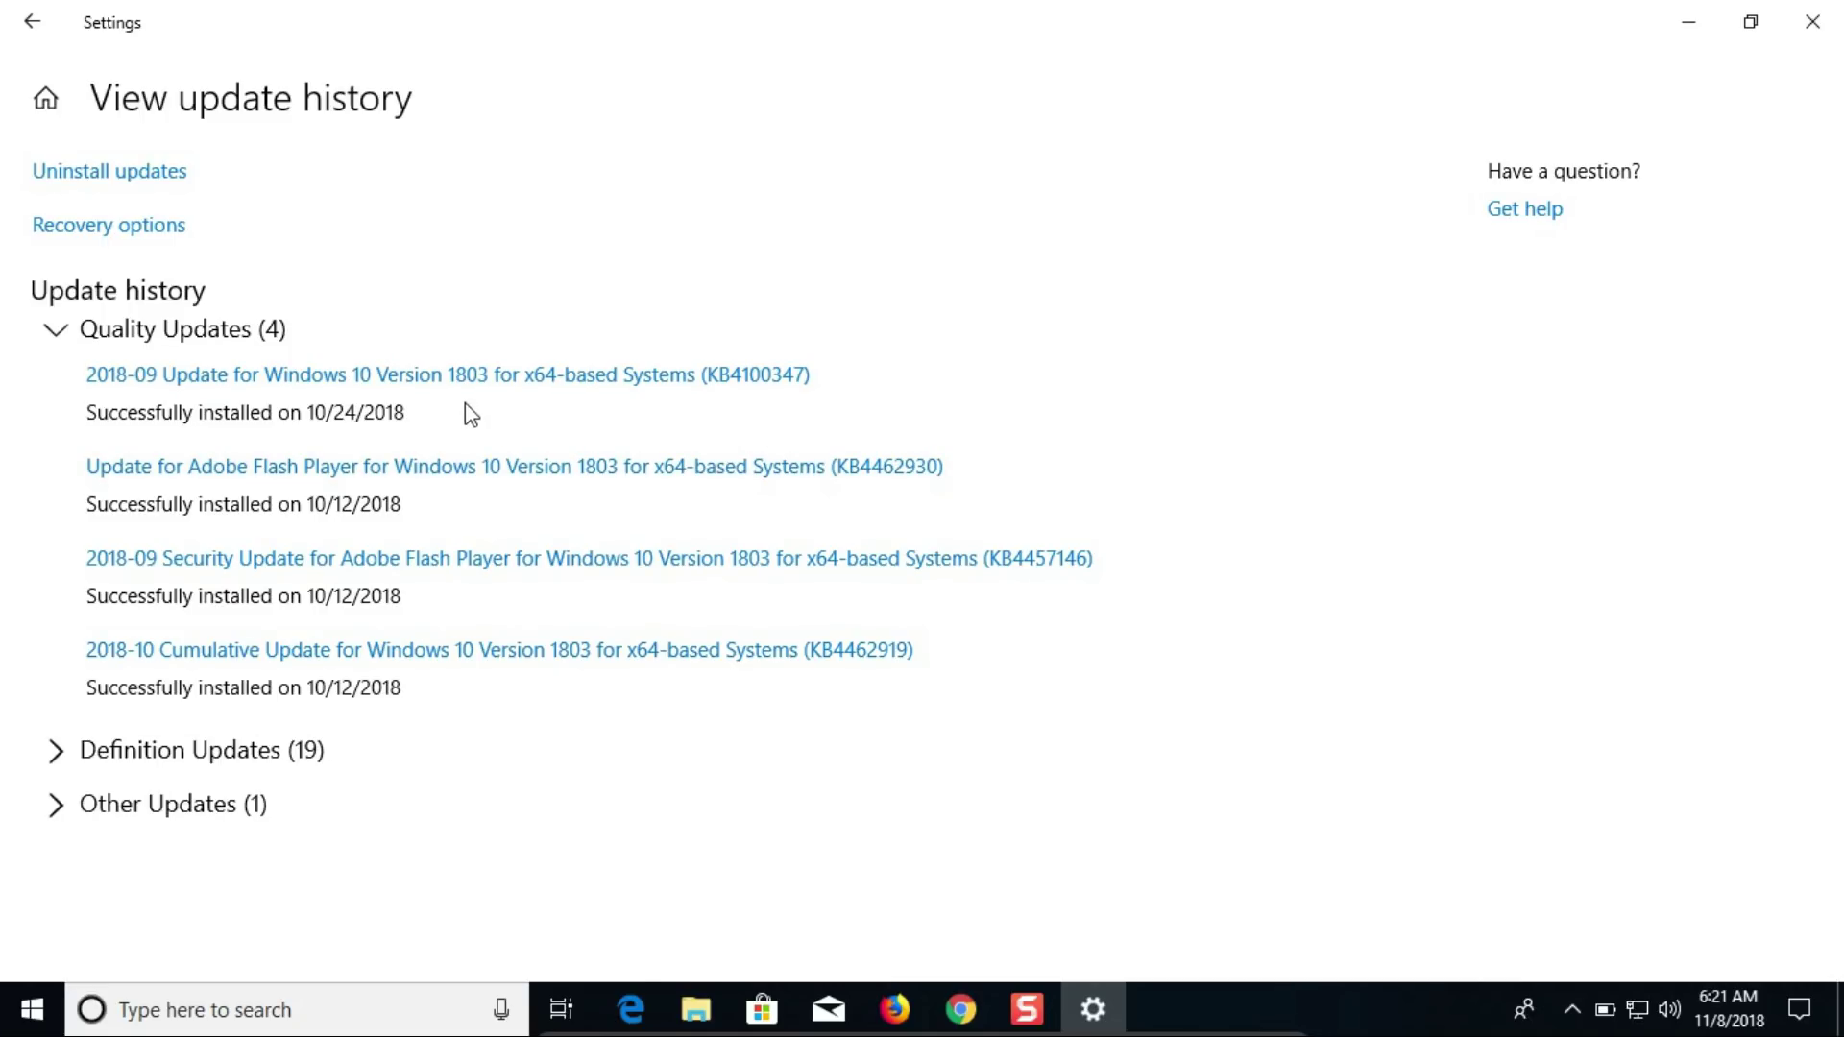
# Leave the Windows 10 update settings, minimize the virtual machine, and open Linux Mint's Update Manager on the host.
pyautogui.click(32, 22)
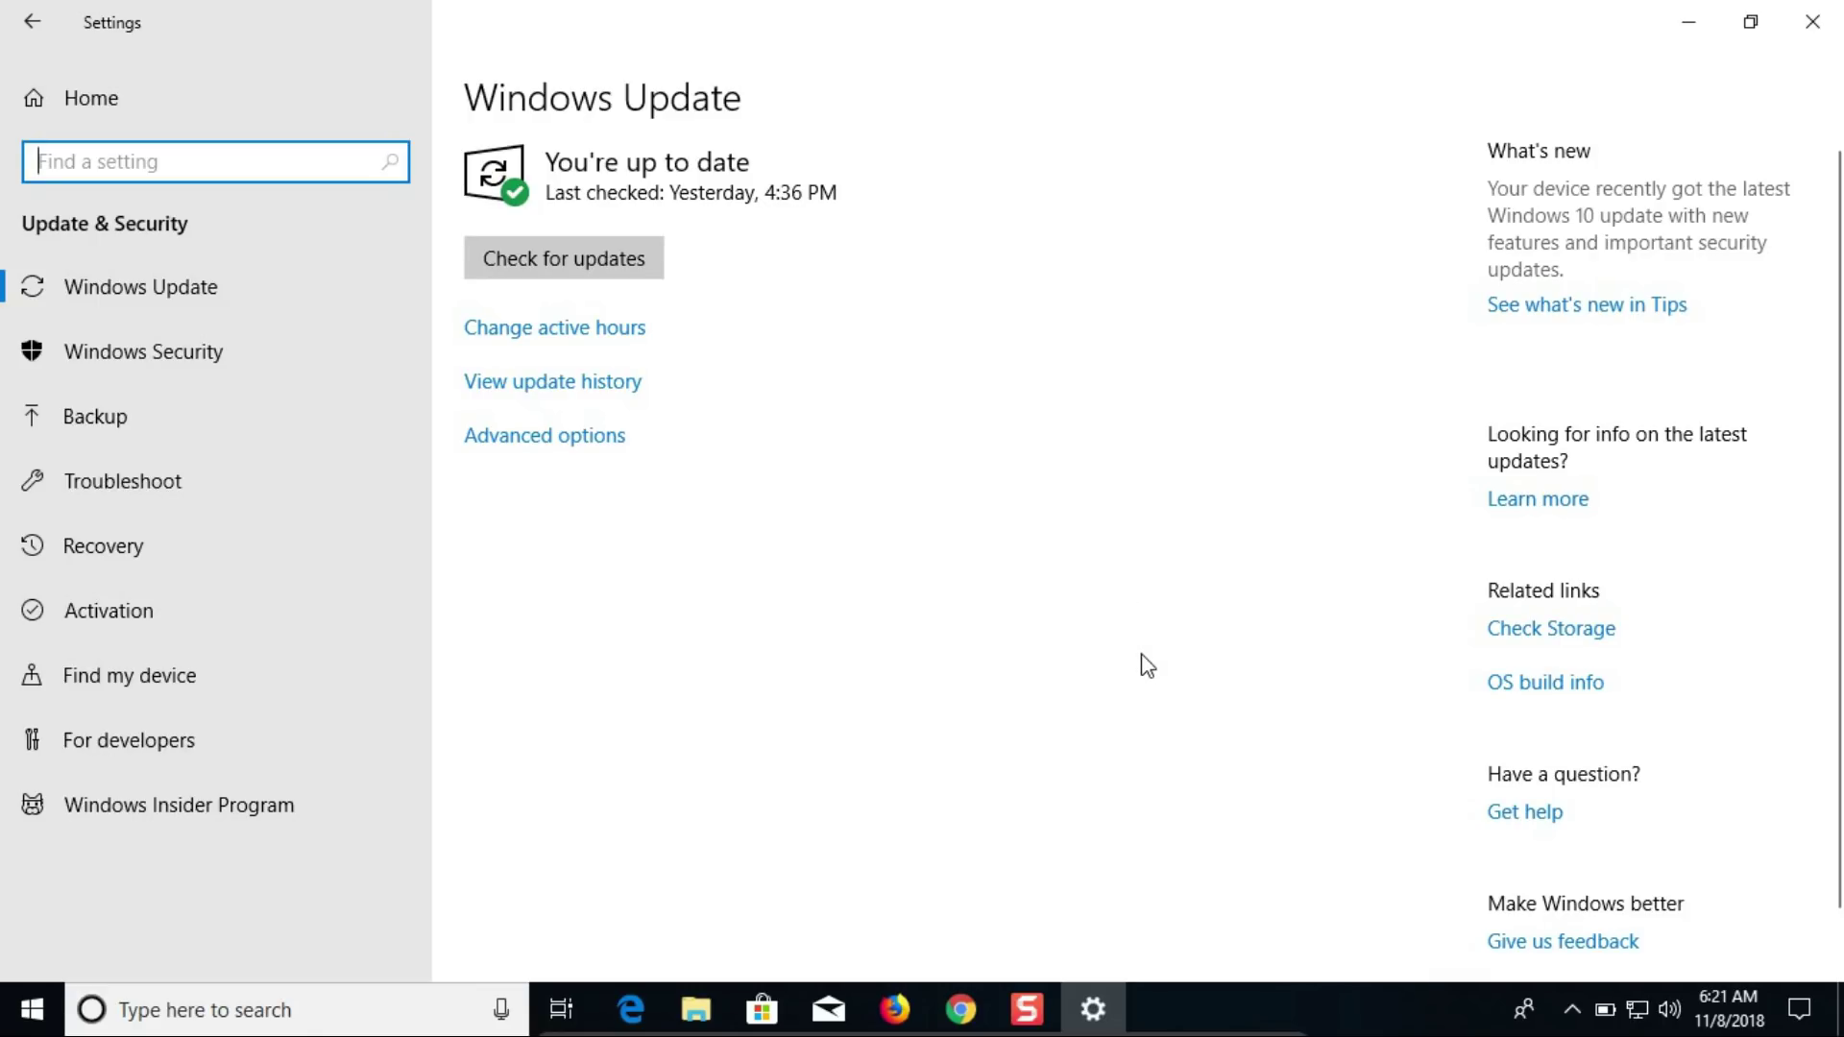
pyautogui.click(1688, 21)
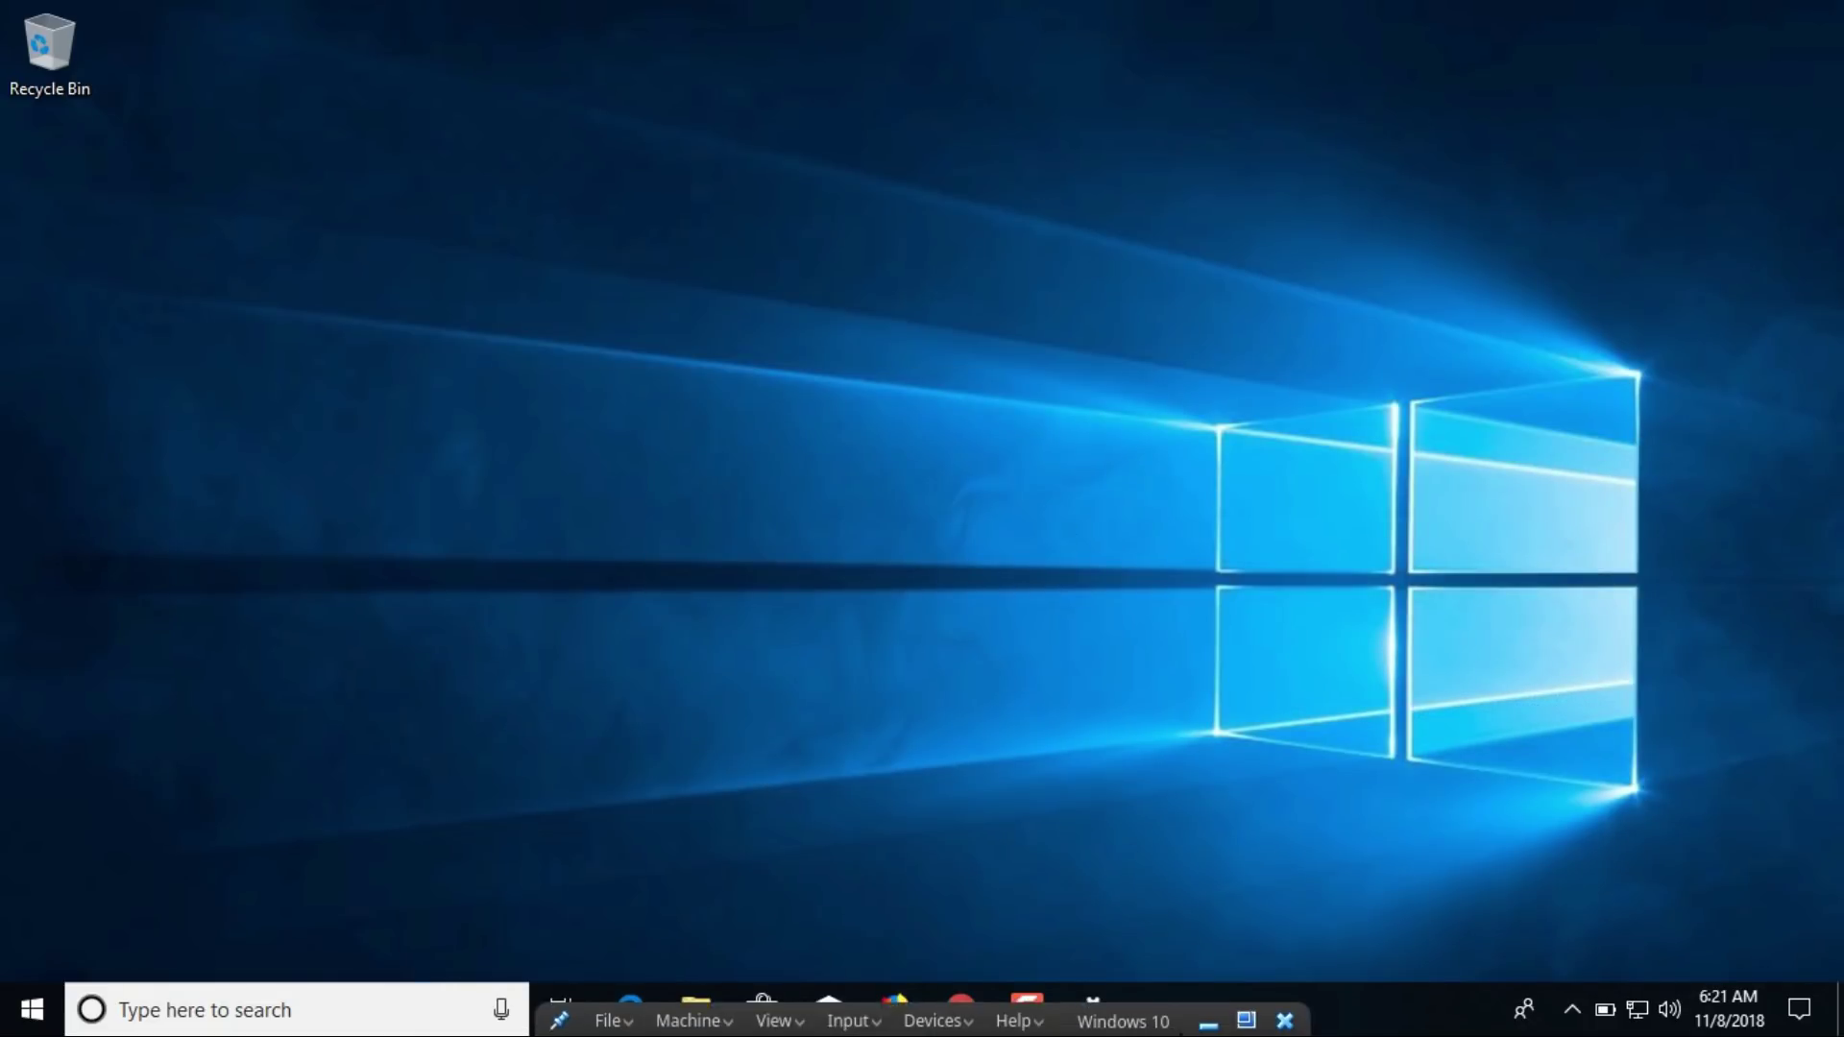
pyautogui.click(1212, 1010)
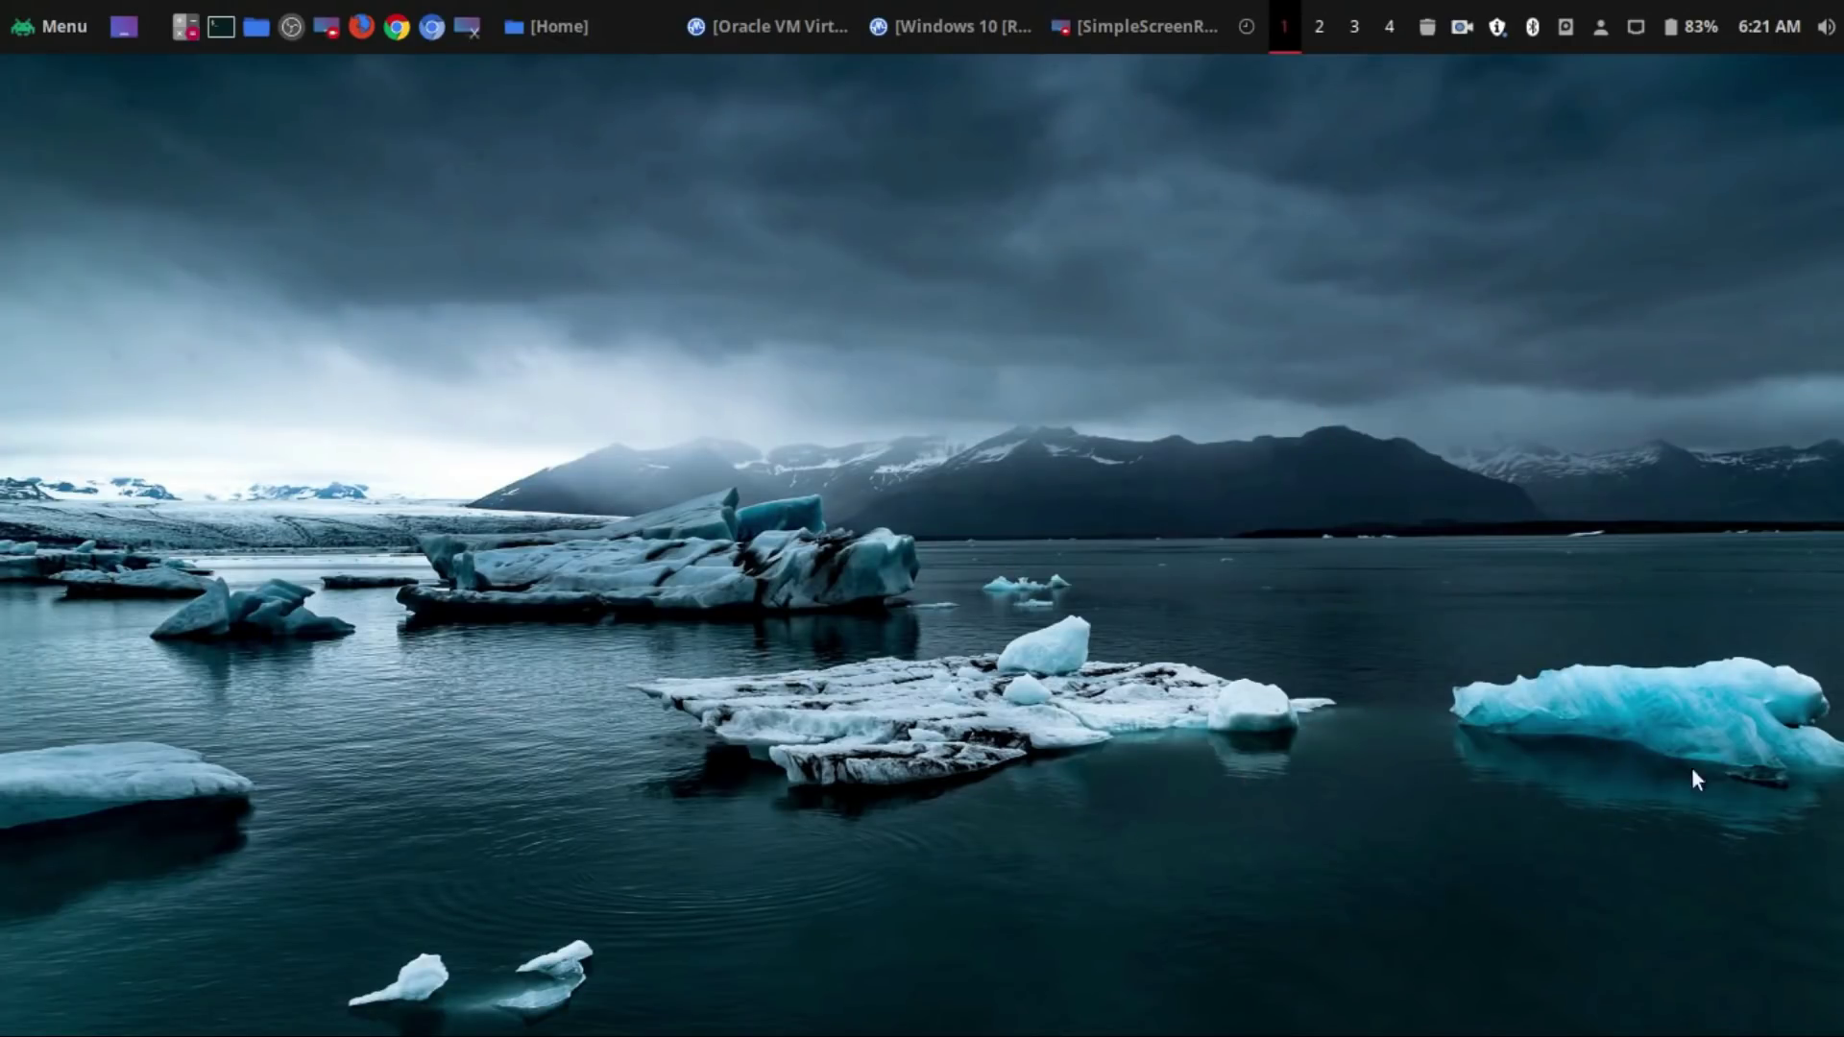
pyautogui.click(1499, 34)
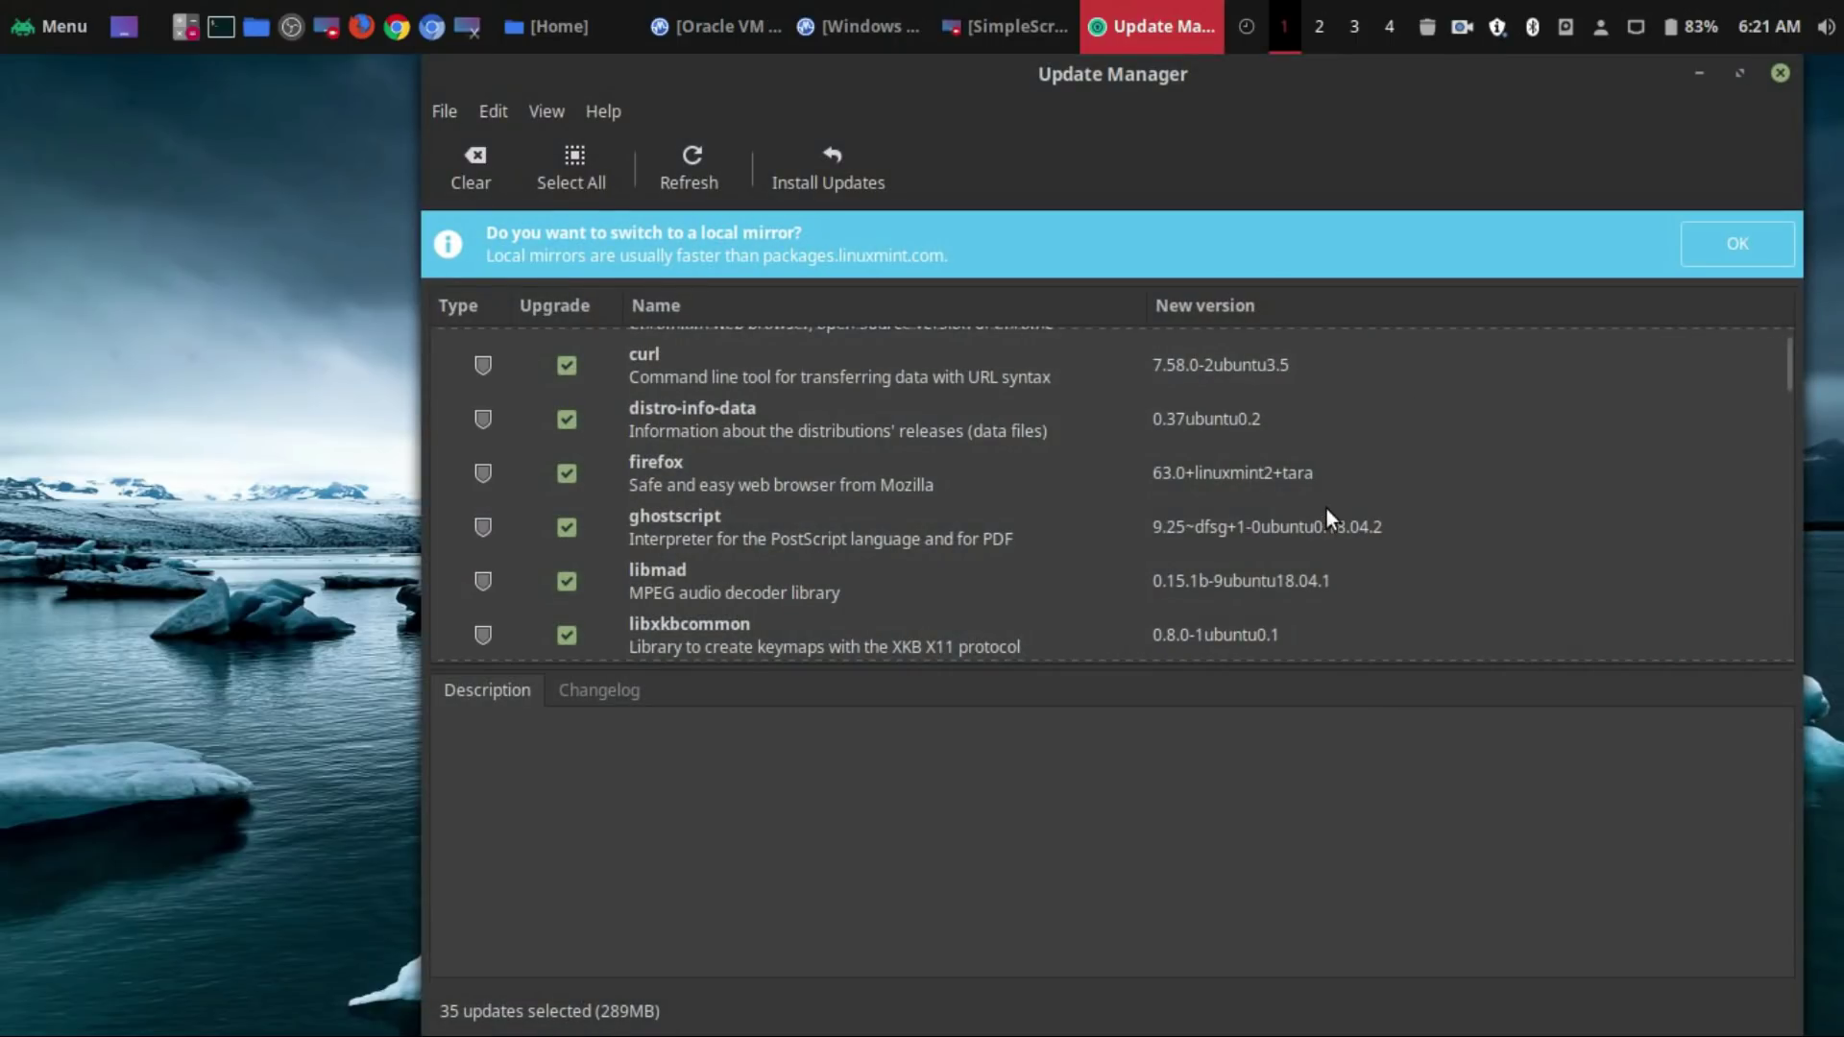
# Examine the list of available updates and show the description of the Linux kernel 4.15.0-38.41 update.
pyautogui.scroll(1, 1326, 504)
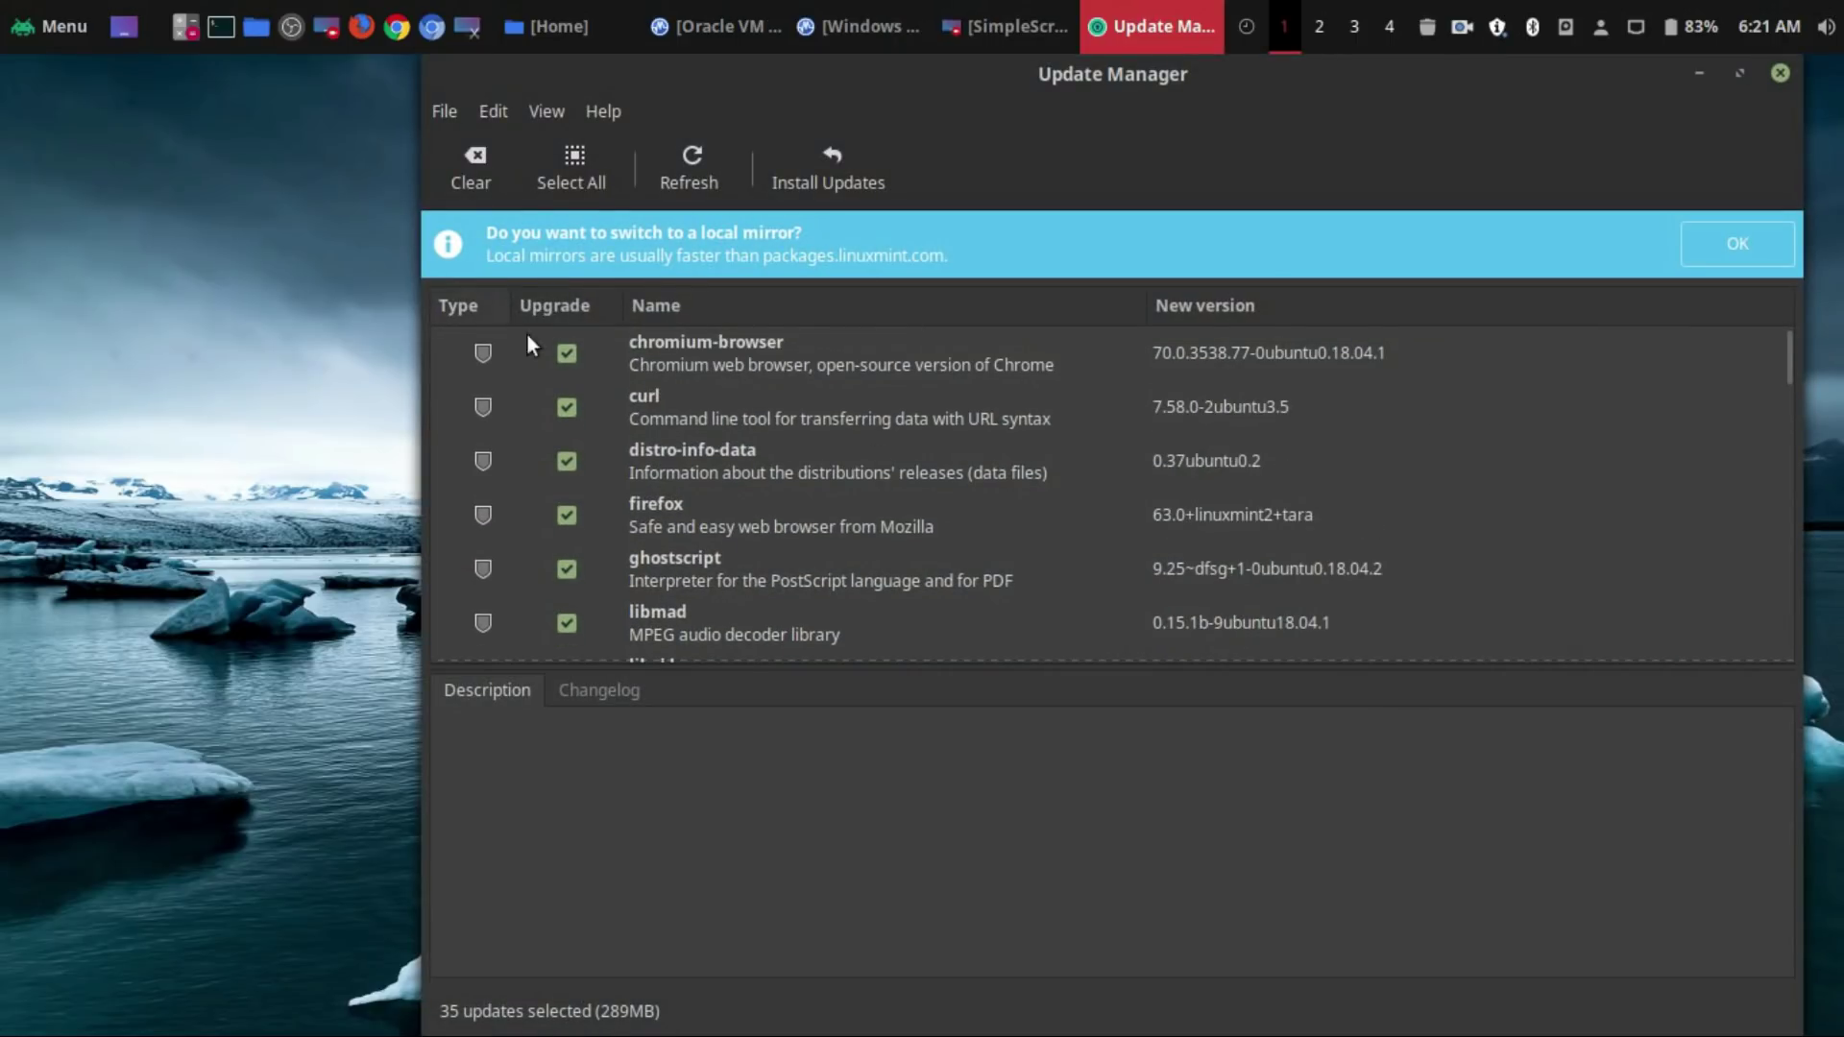
pyautogui.scroll(-5, 559, 369)
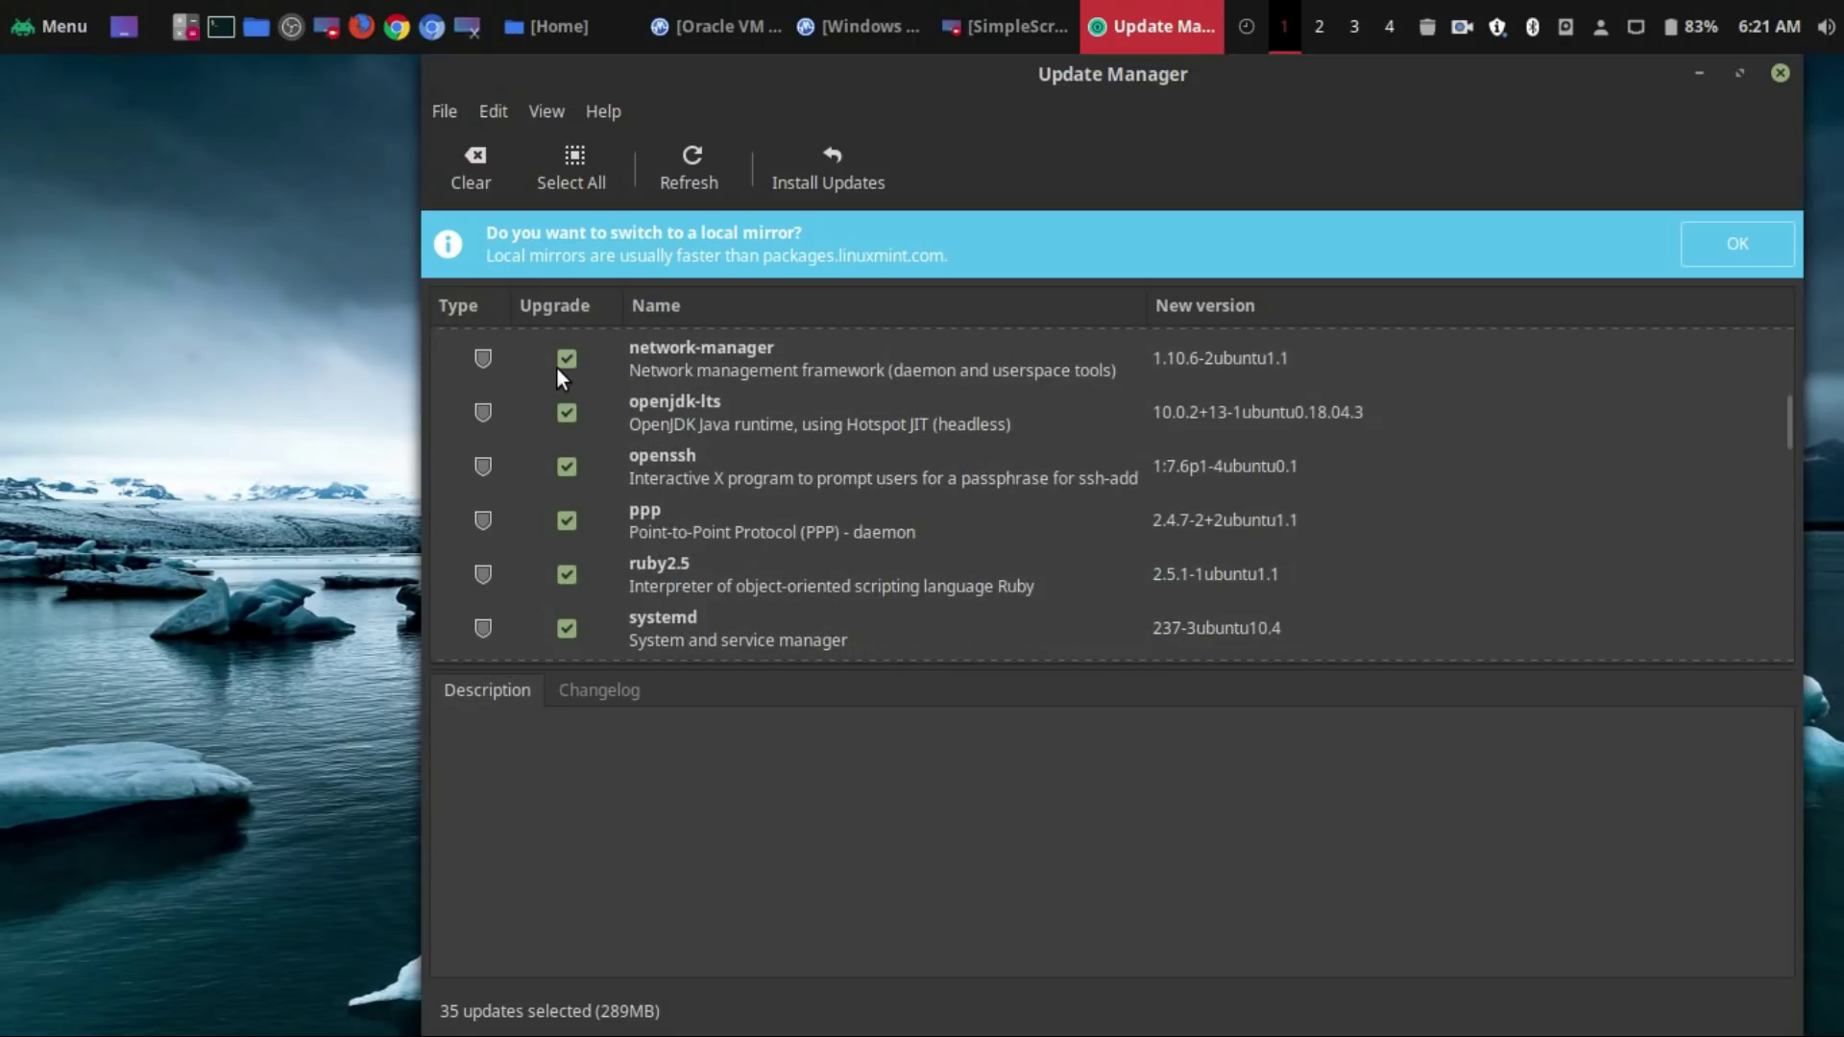
pyautogui.scroll(-2, 559, 375)
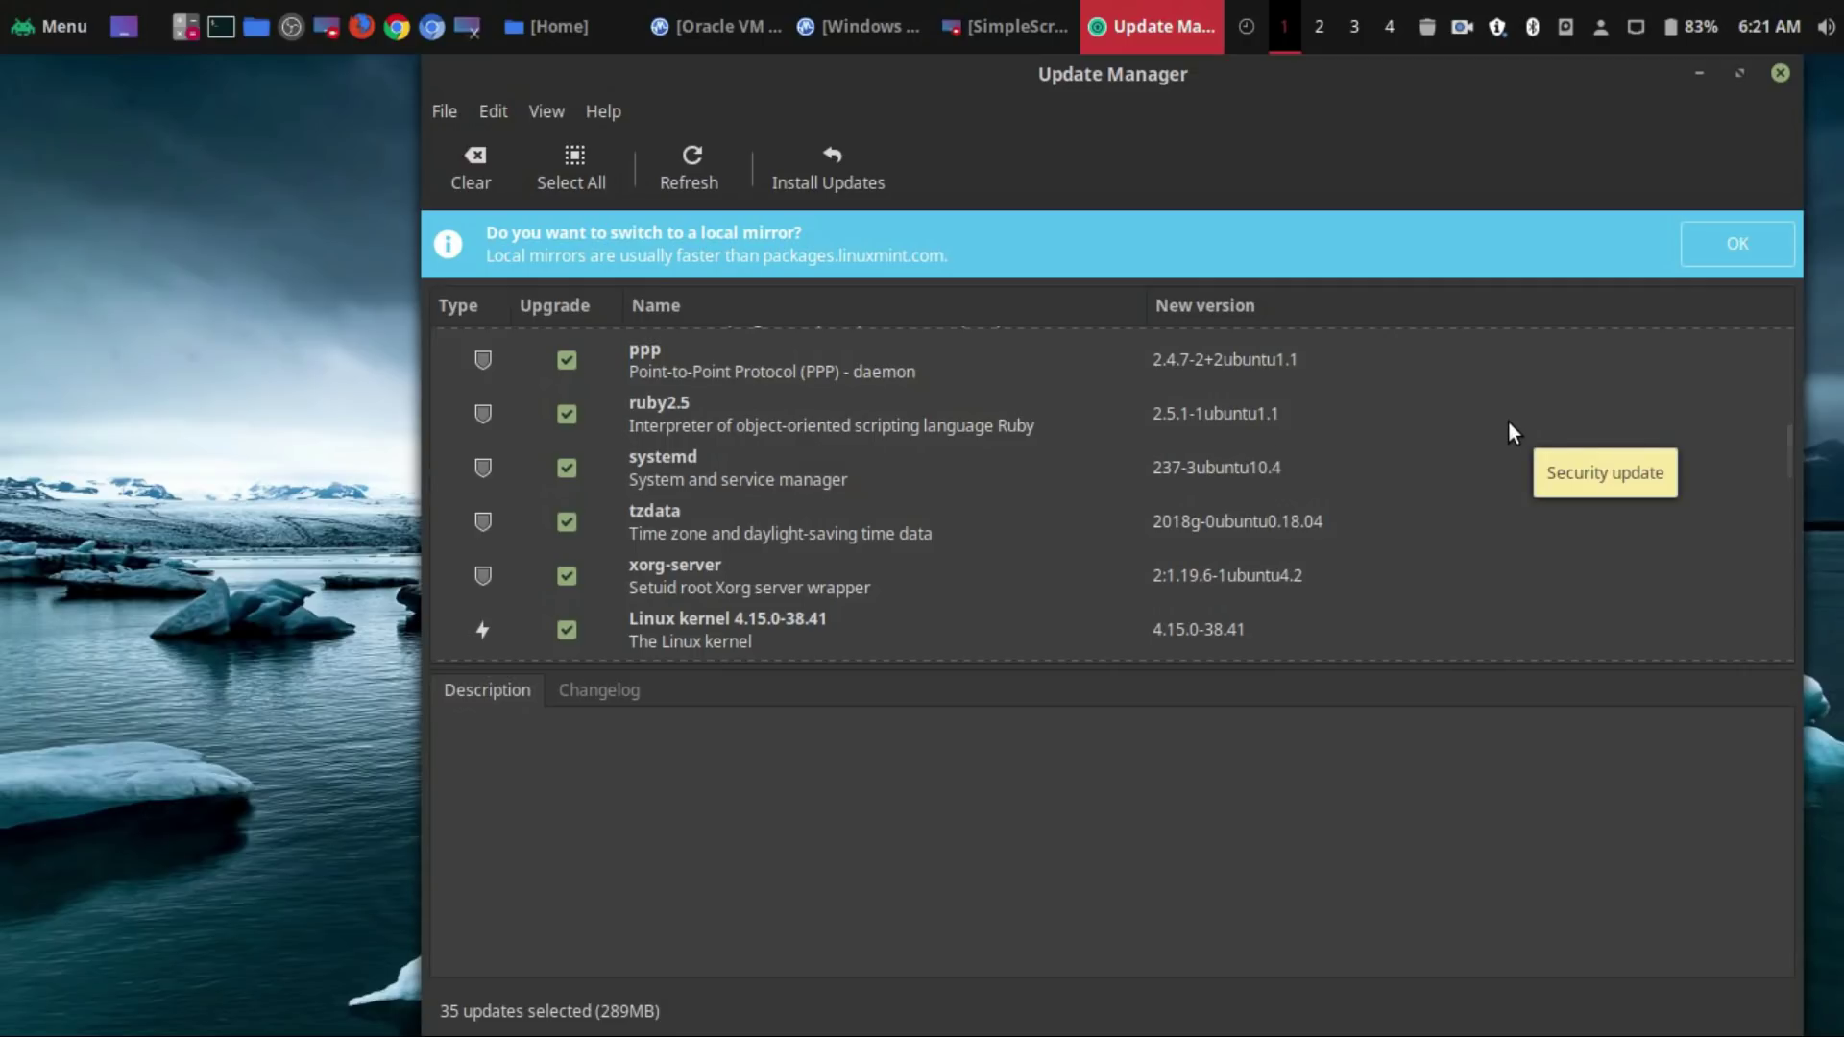
pyautogui.scroll(-1, 1507, 432)
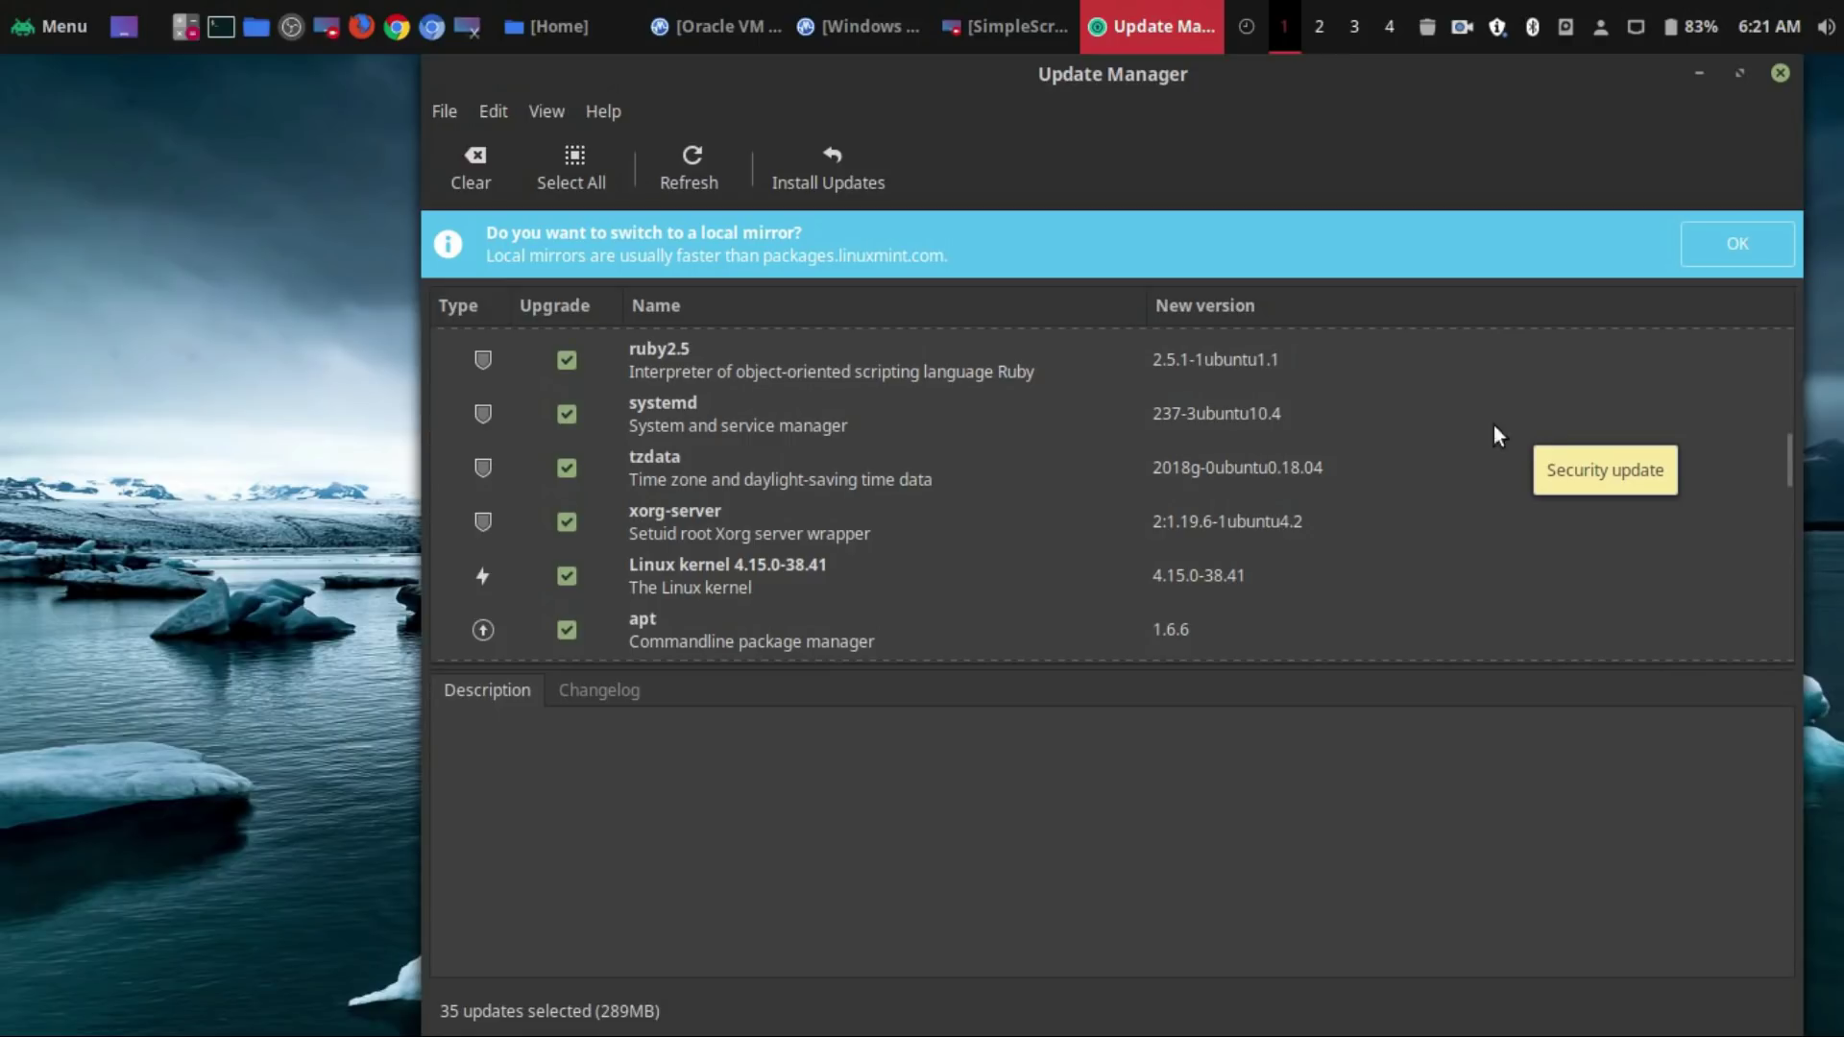
pyautogui.scroll(5, 1462, 441)
pyautogui.scroll(-7, 1461, 451)
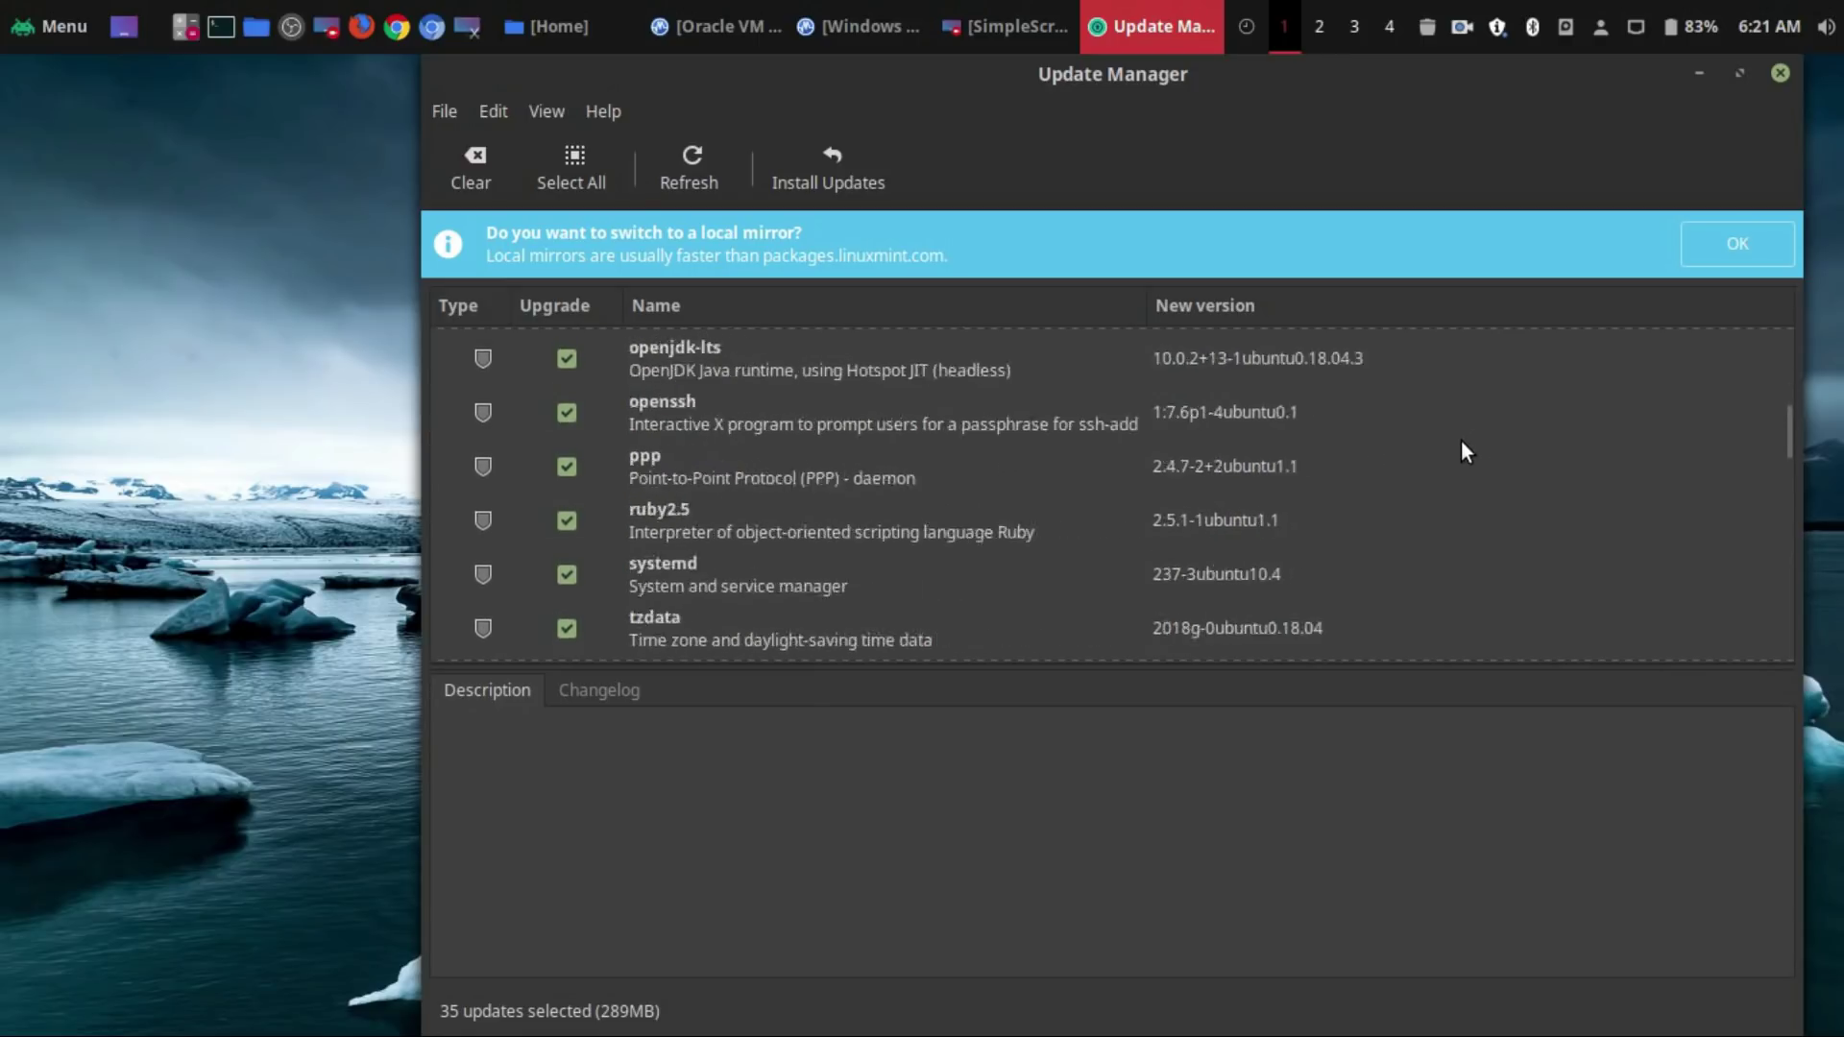
pyautogui.scroll(3, 930, 498)
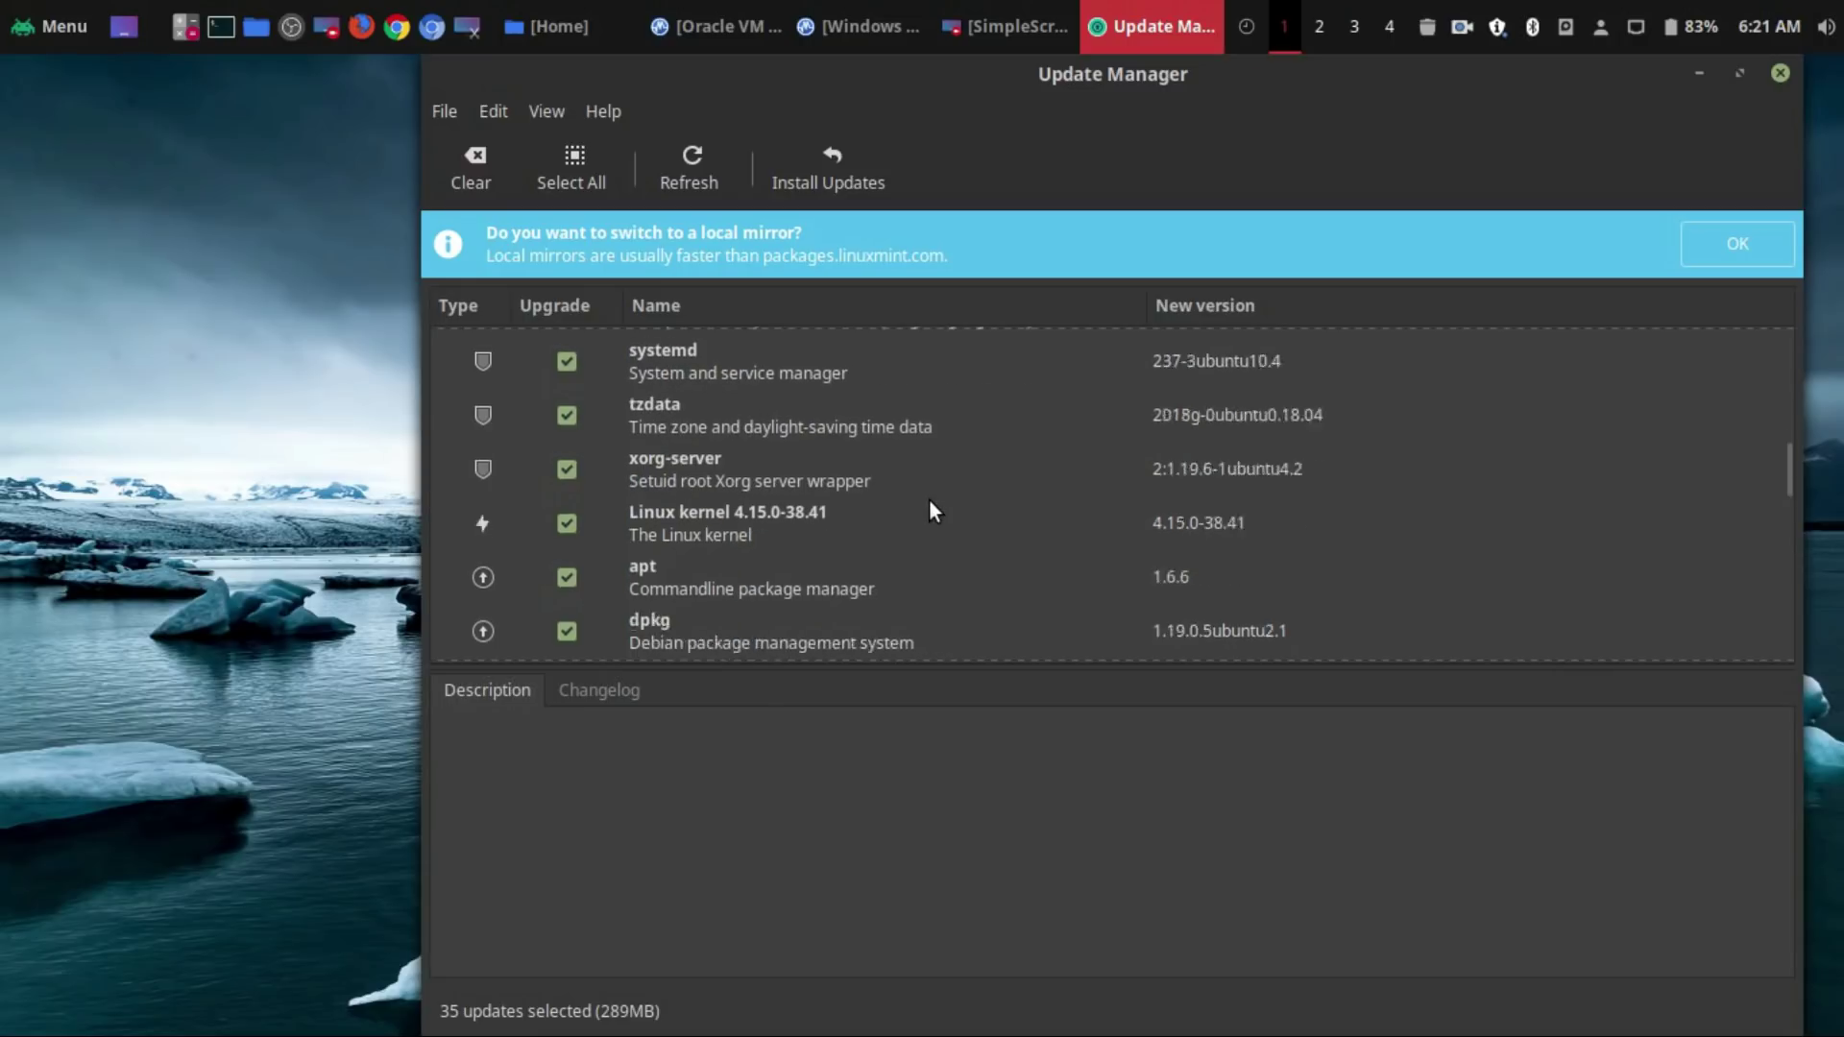
pyautogui.scroll(-1, 924, 497)
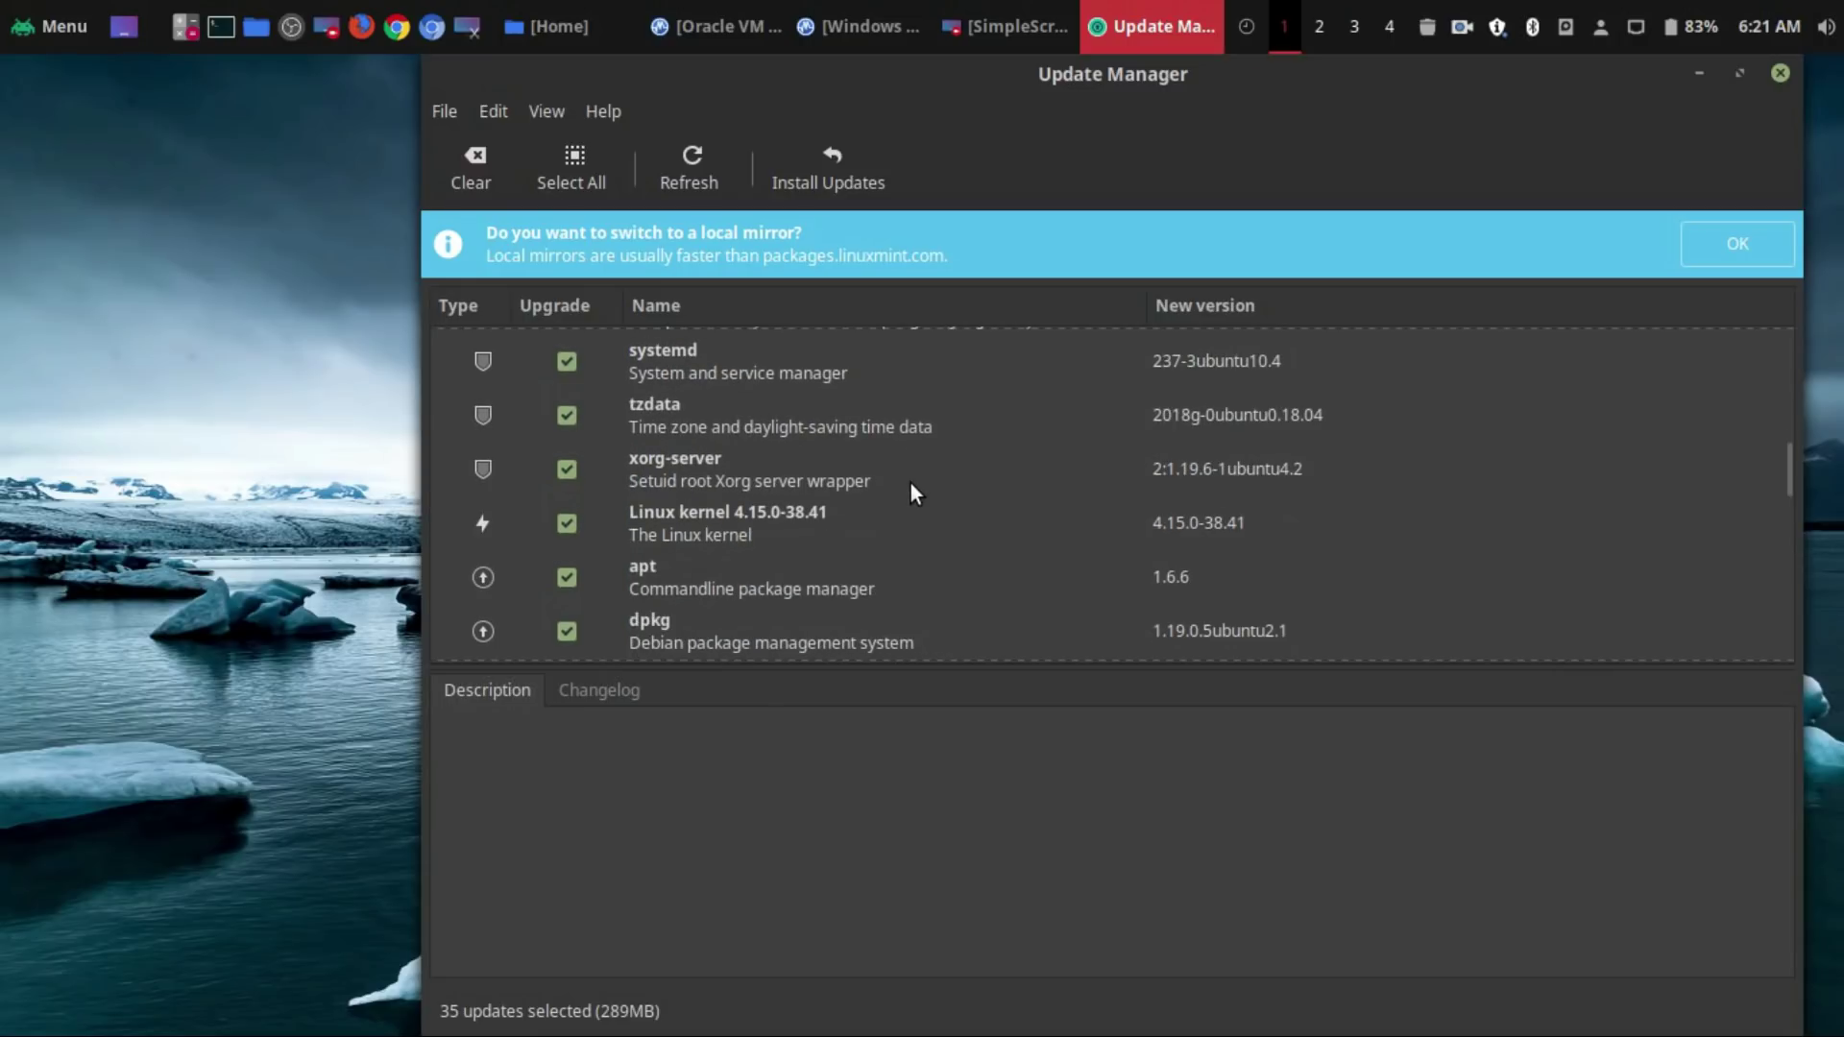
pyautogui.click(786, 522)
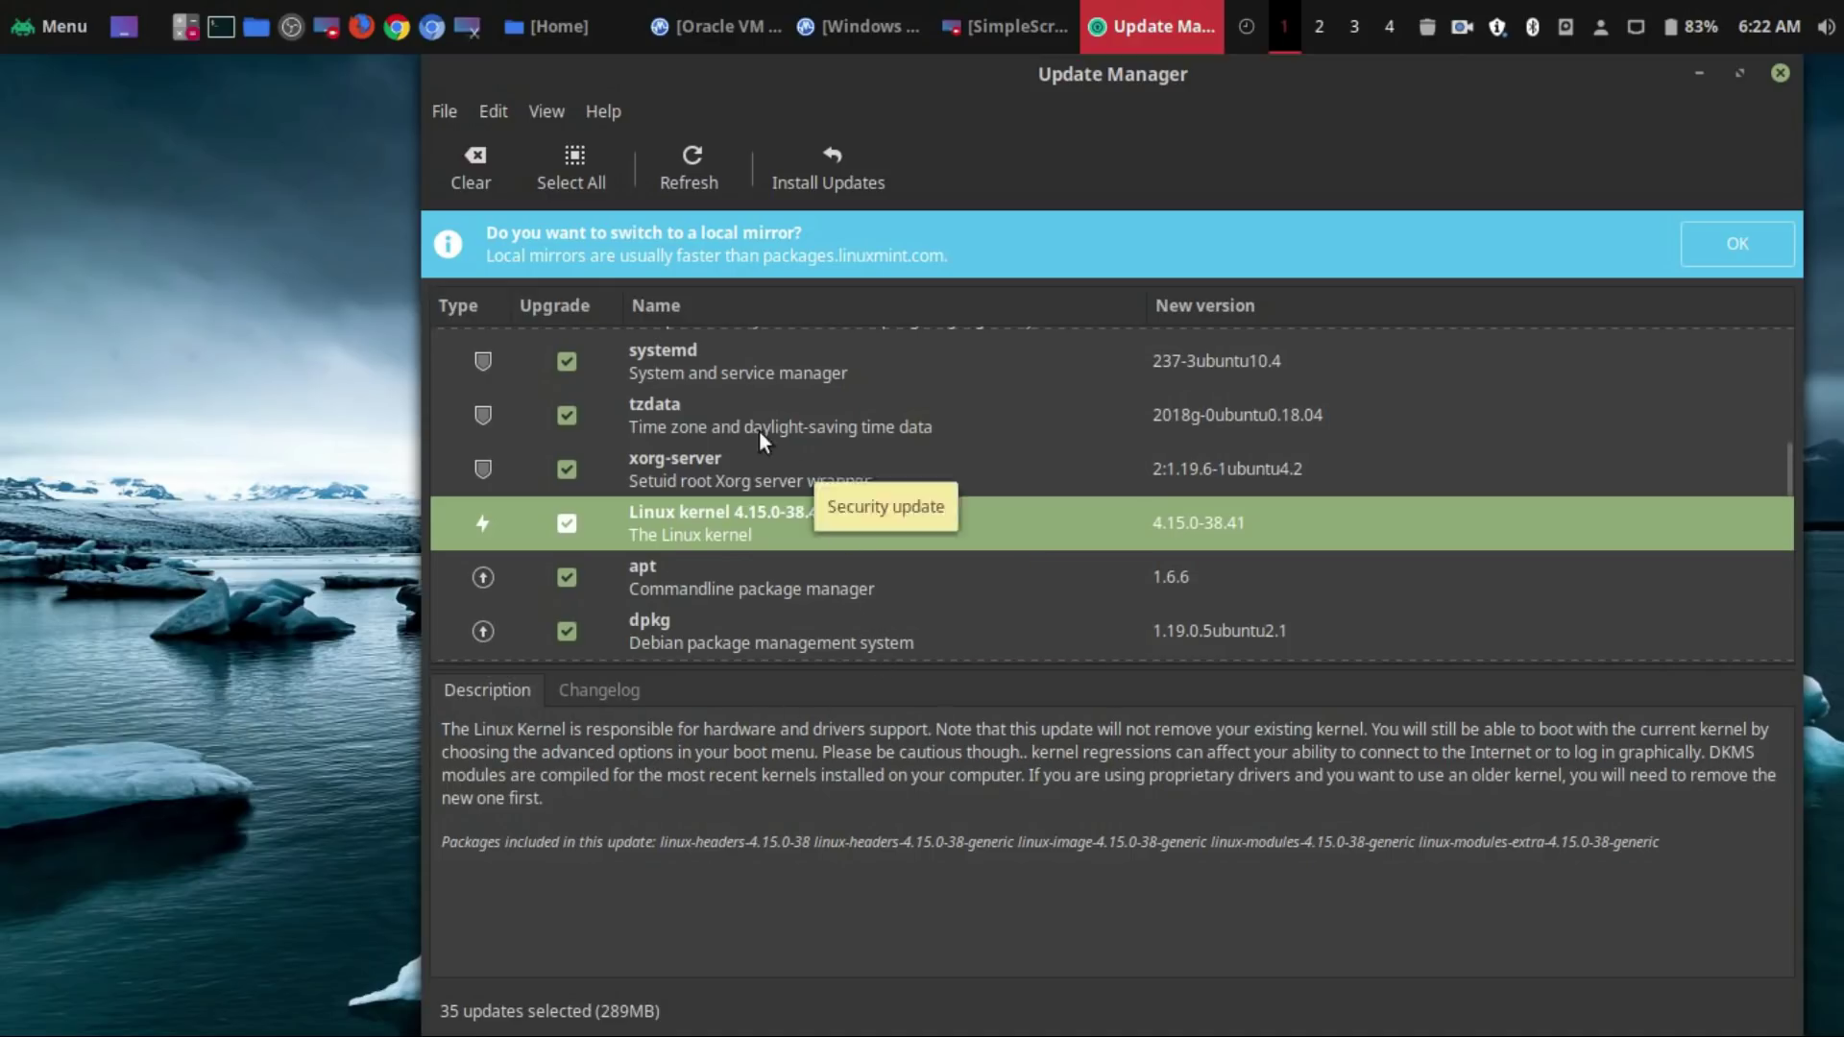
# Review the options, levels, auto-refresh, blacklist and auto-upgrade preferences, and apply them with "Always select kernel updates" off.
pyautogui.click(494, 109)
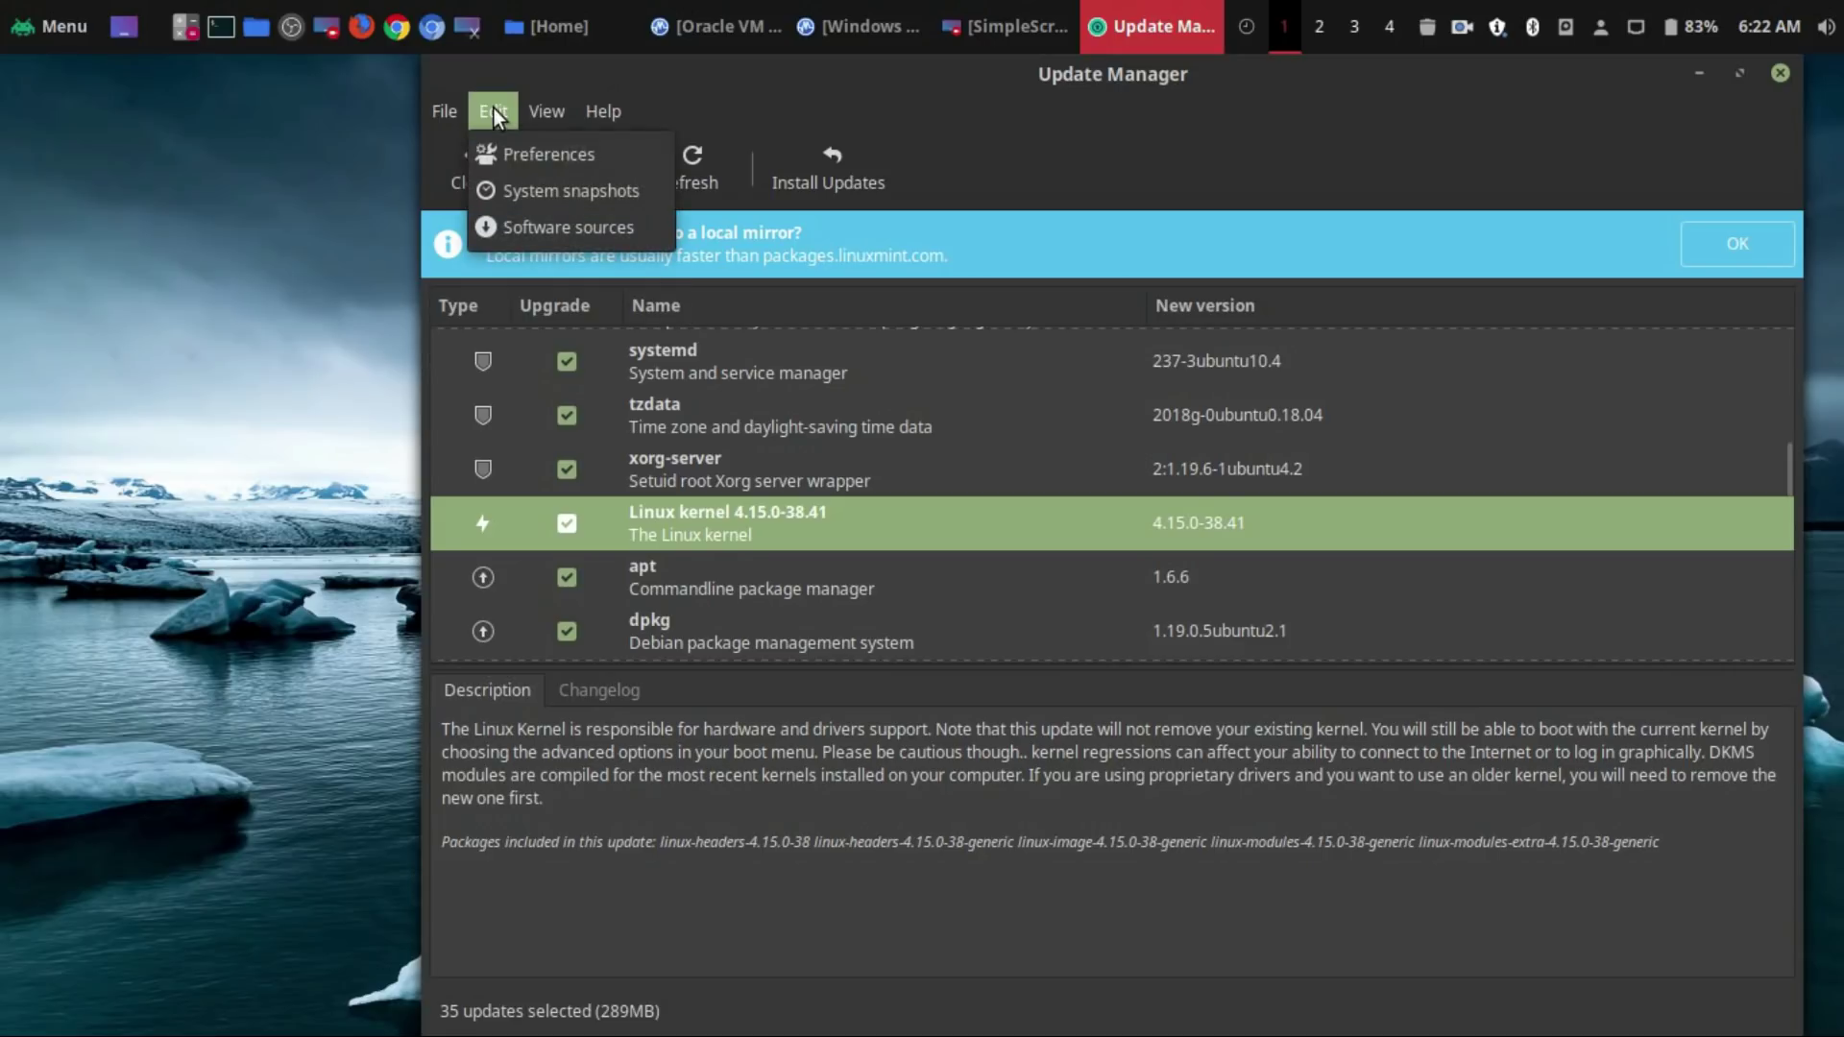
pyautogui.click(538, 156)
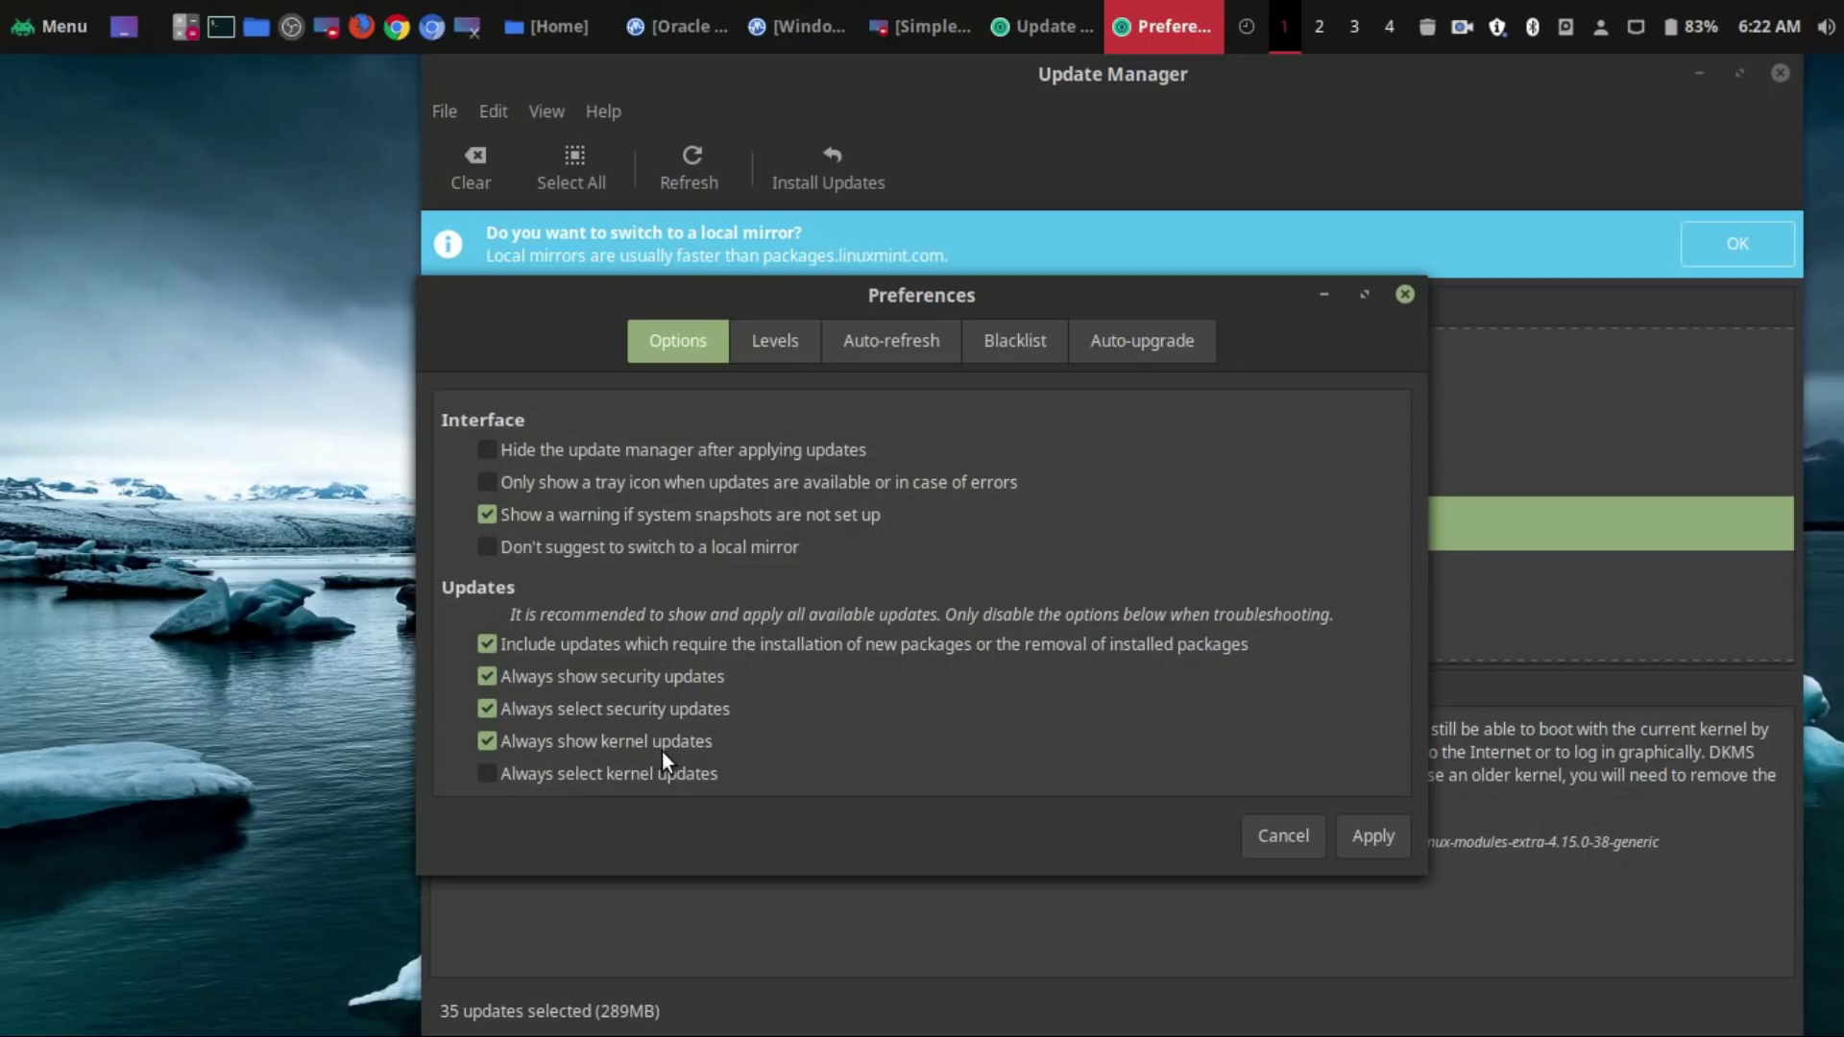
pyautogui.click(752, 339)
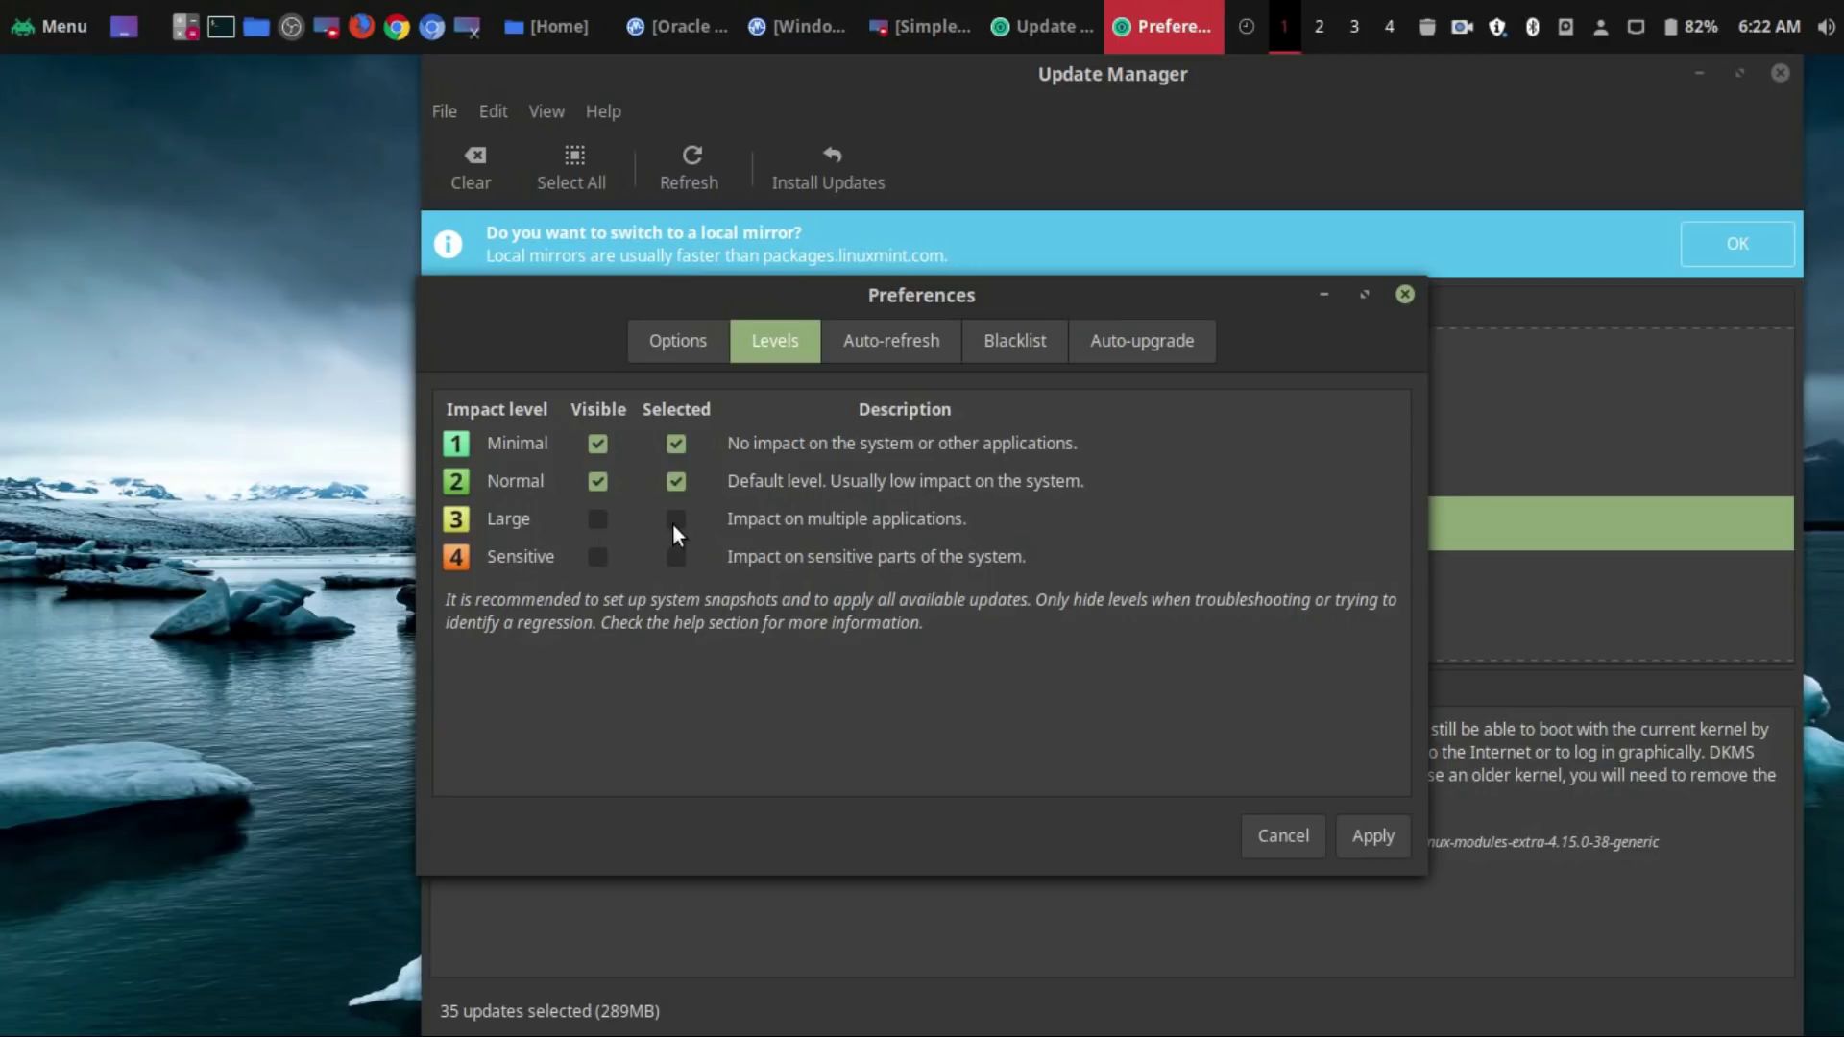
pyautogui.click(900, 336)
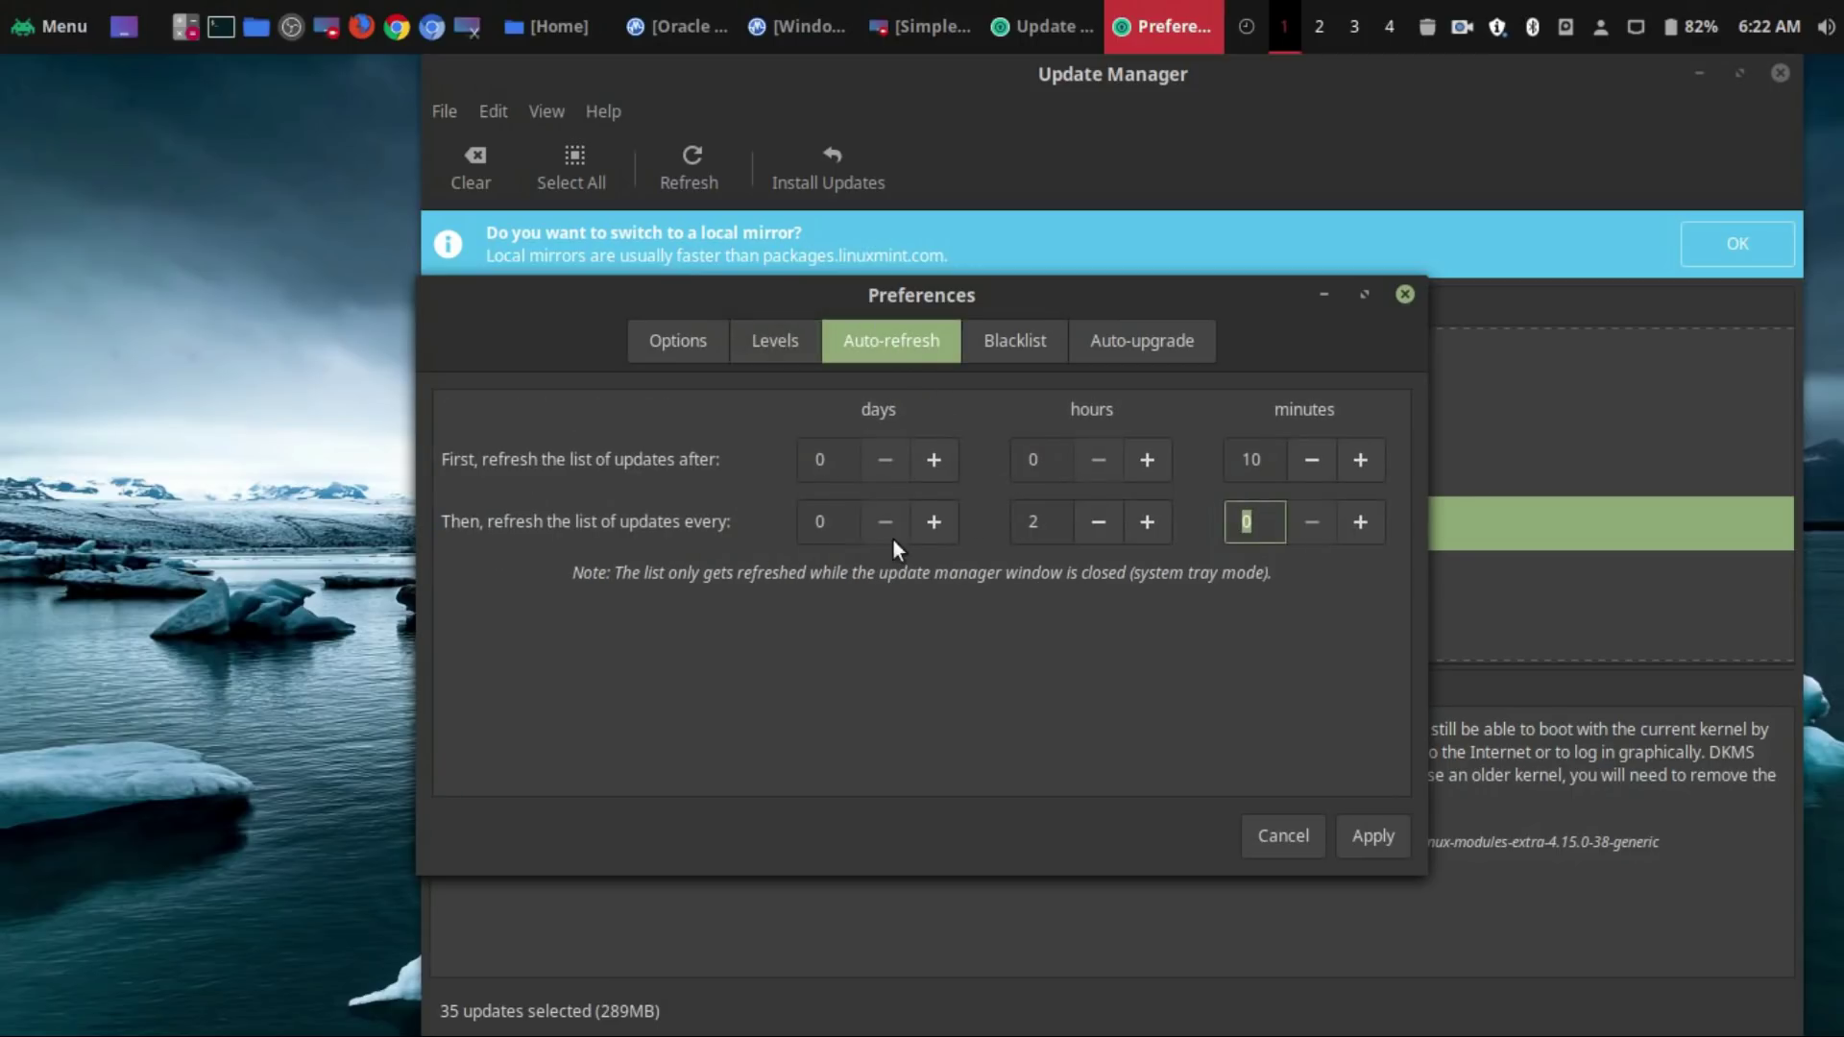
pyautogui.click(1035, 338)
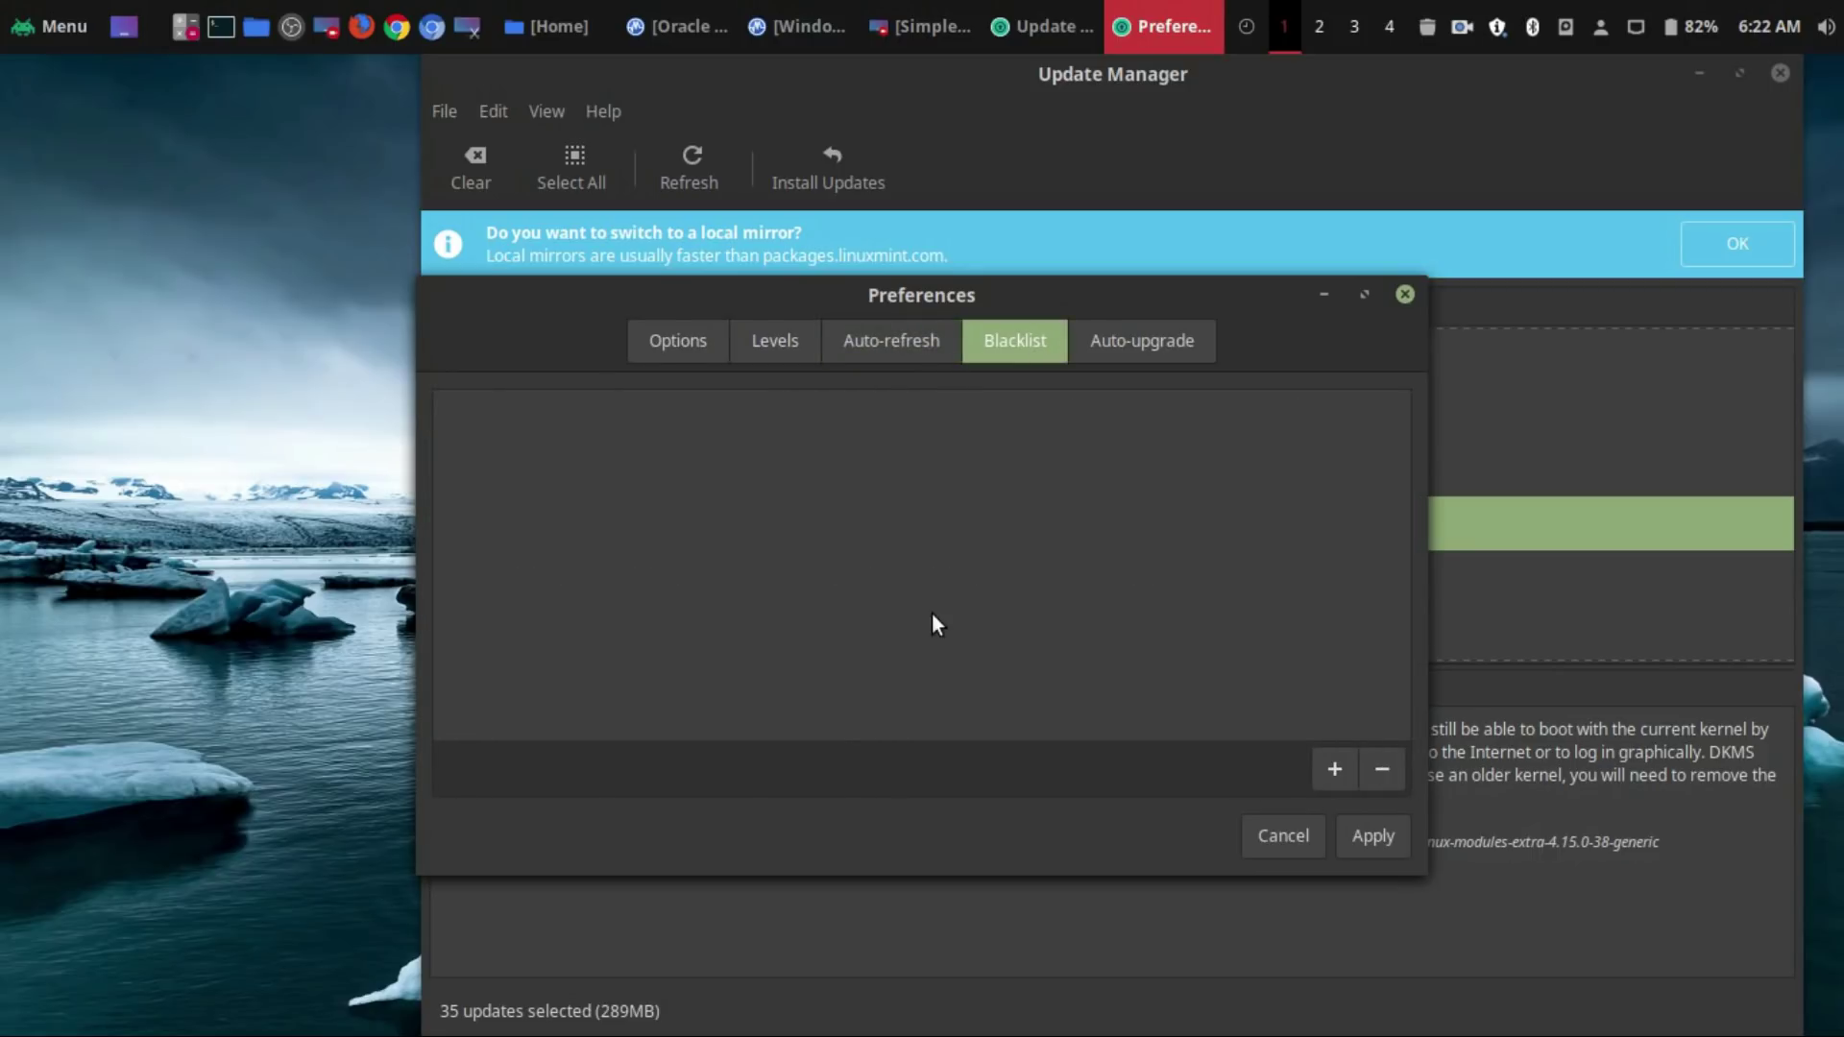
pyautogui.click(1120, 359)
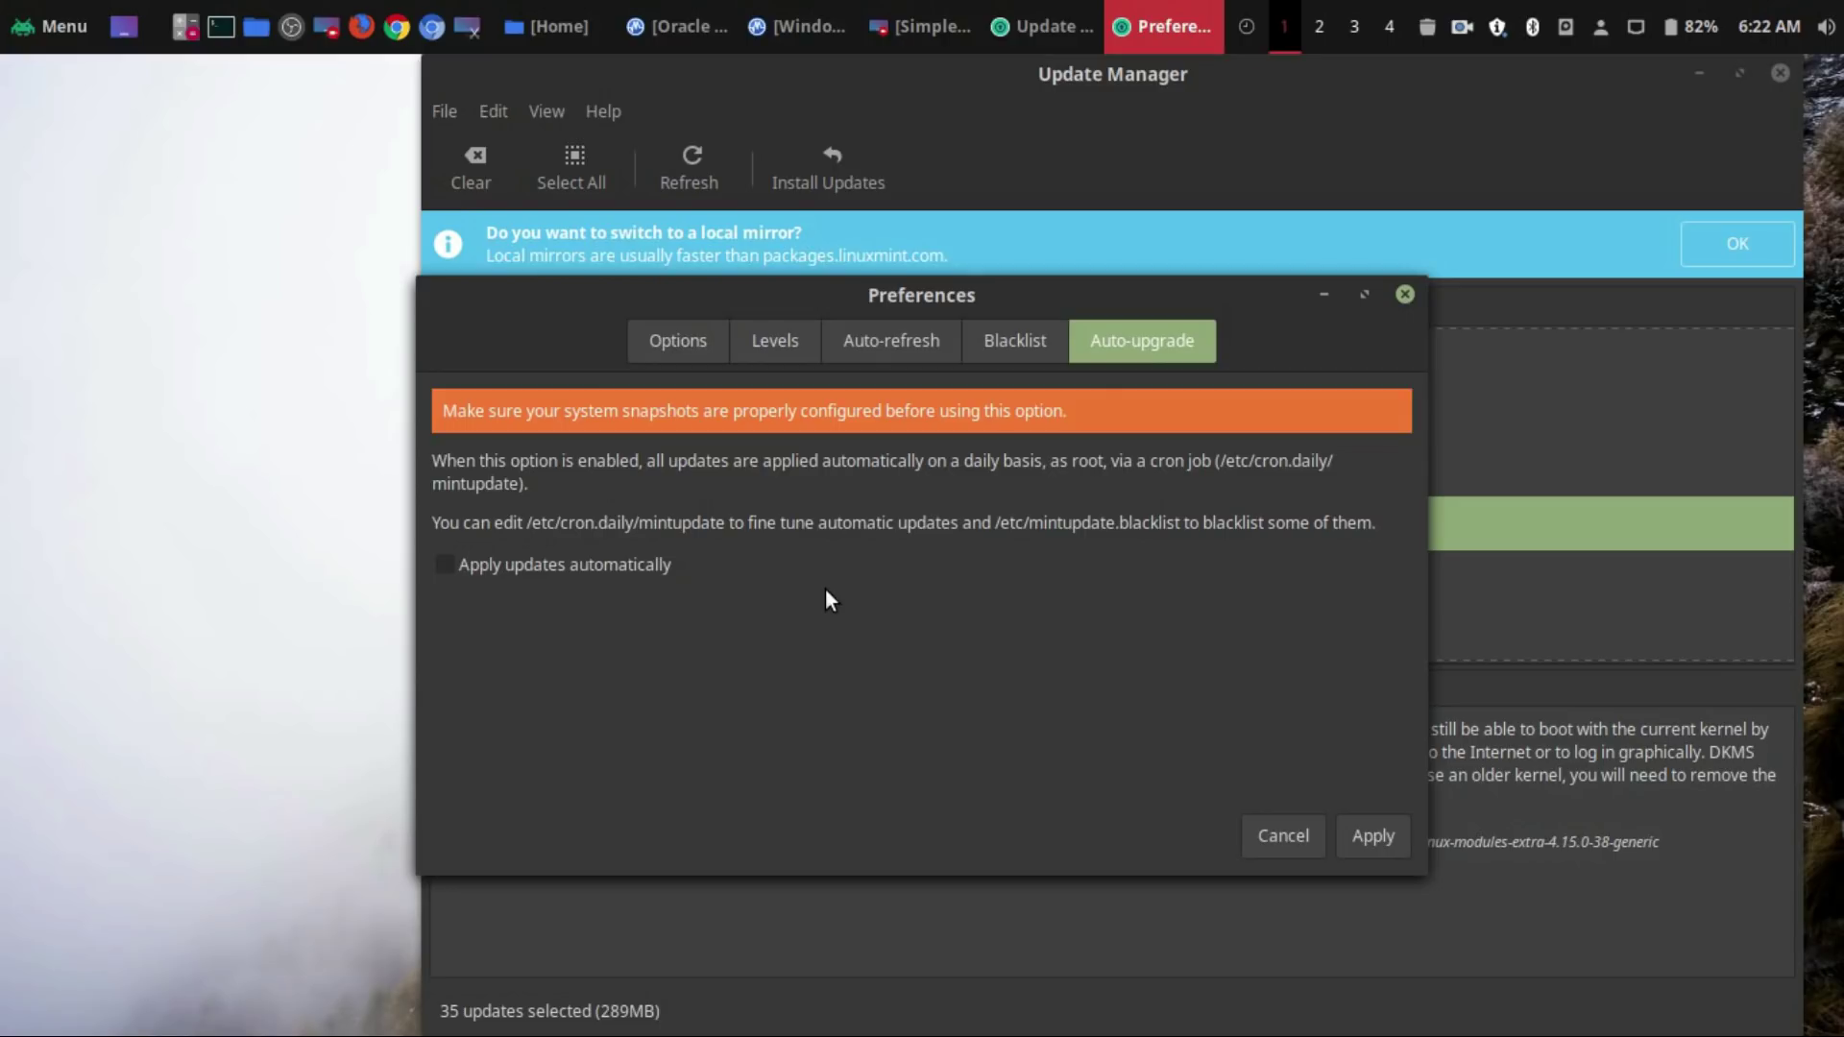
pyautogui.click(701, 344)
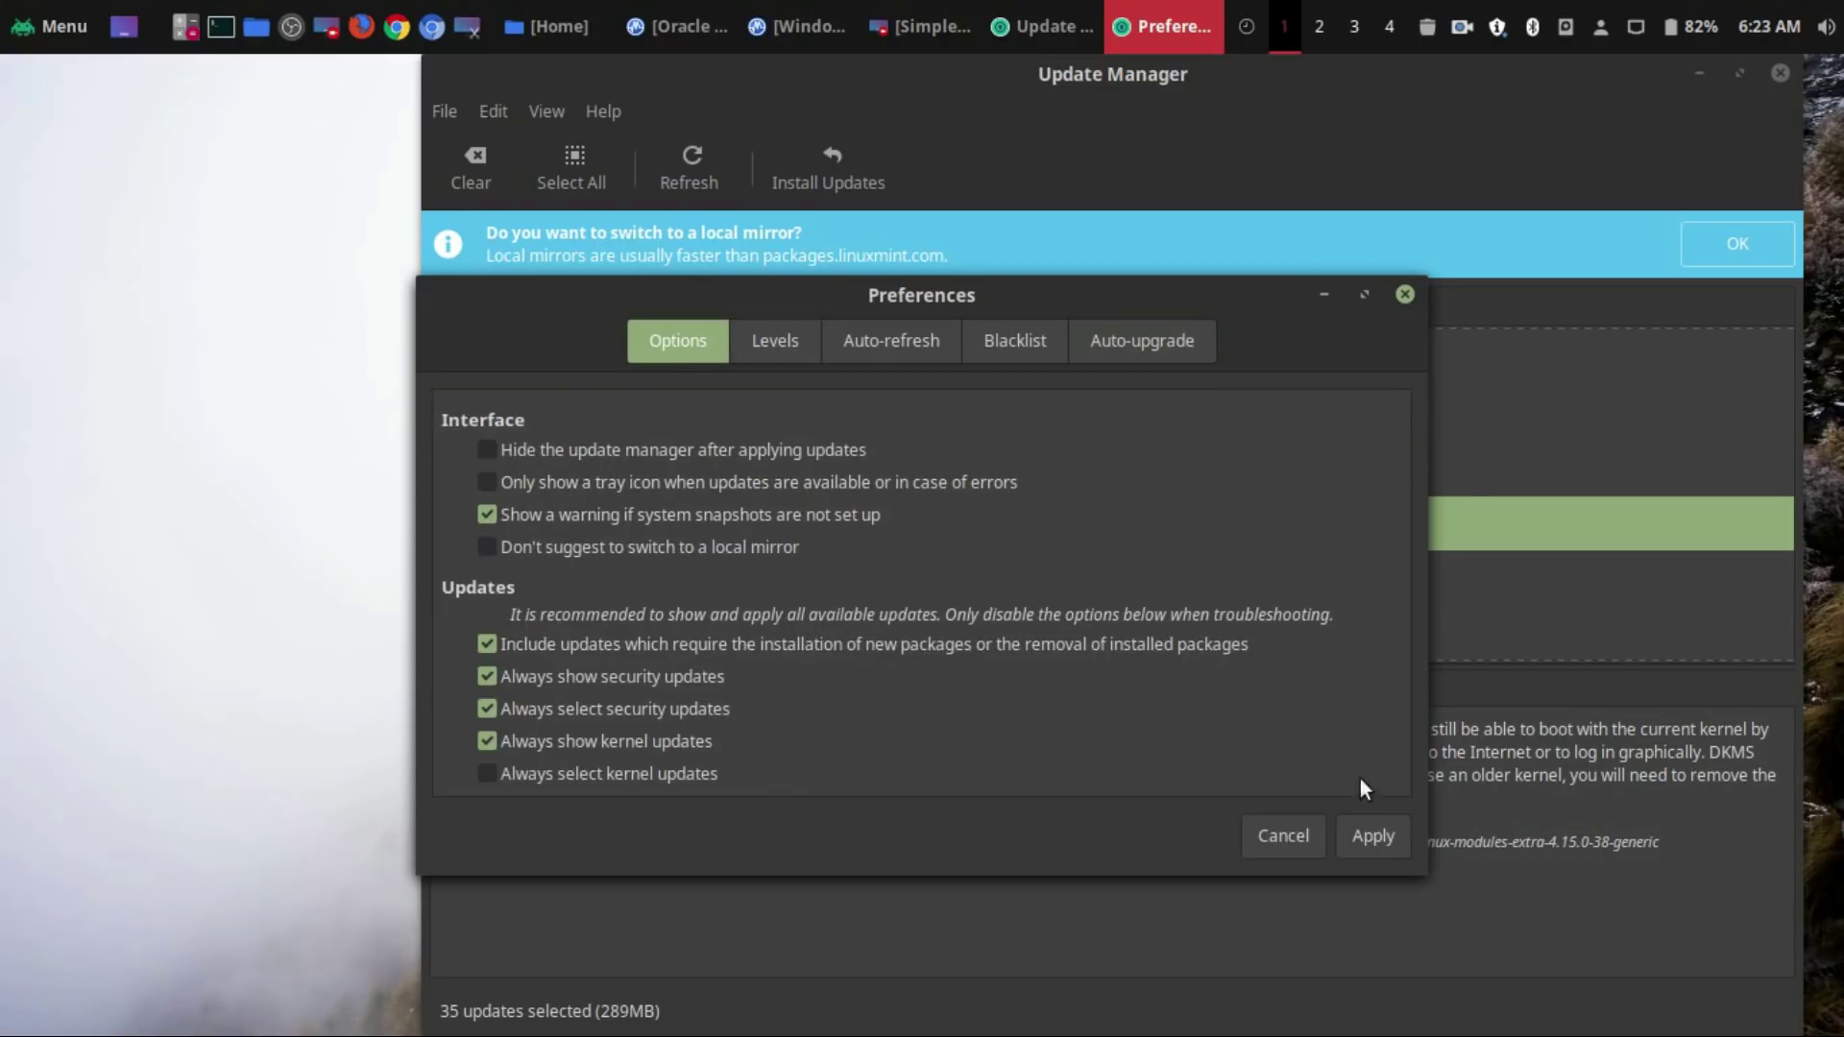
pyautogui.click(1373, 835)
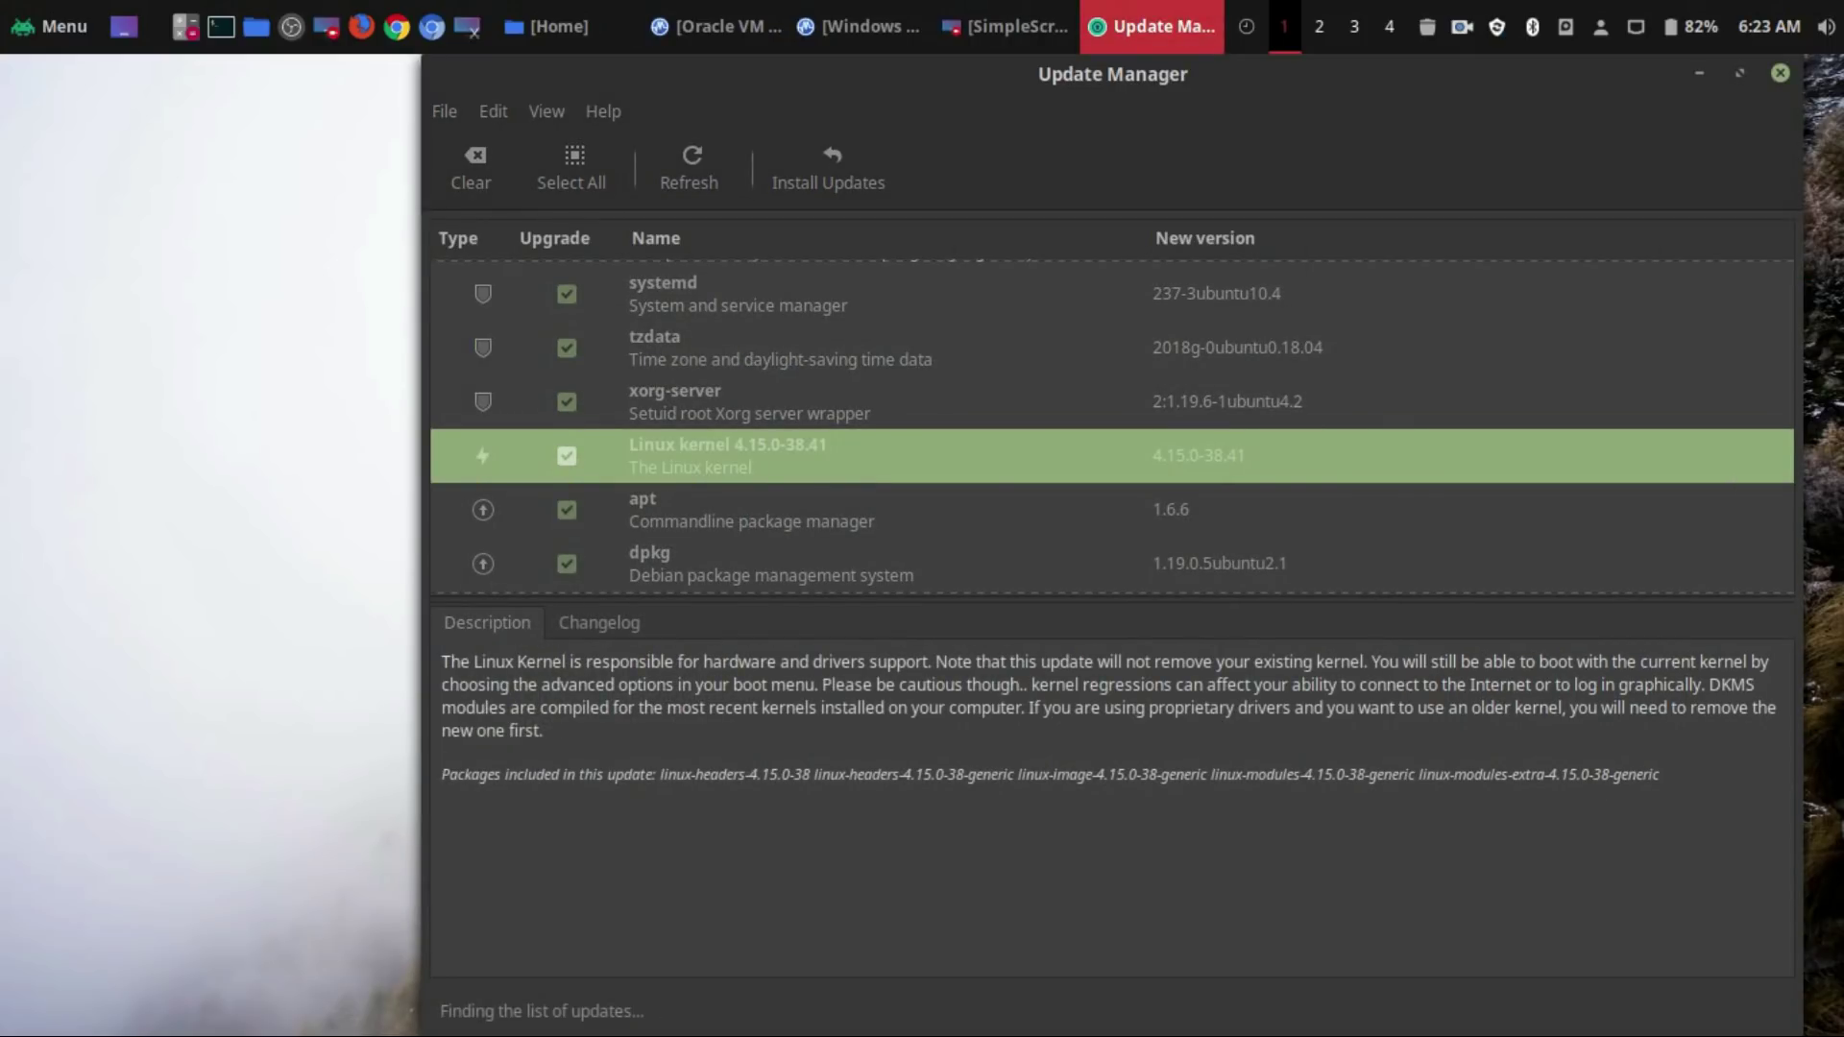
# Examine the refreshed update list, comparing the type and selection of the Linux kernel, software and google-chrome-stable updates.
pyautogui.scroll(-5, 835, 400)
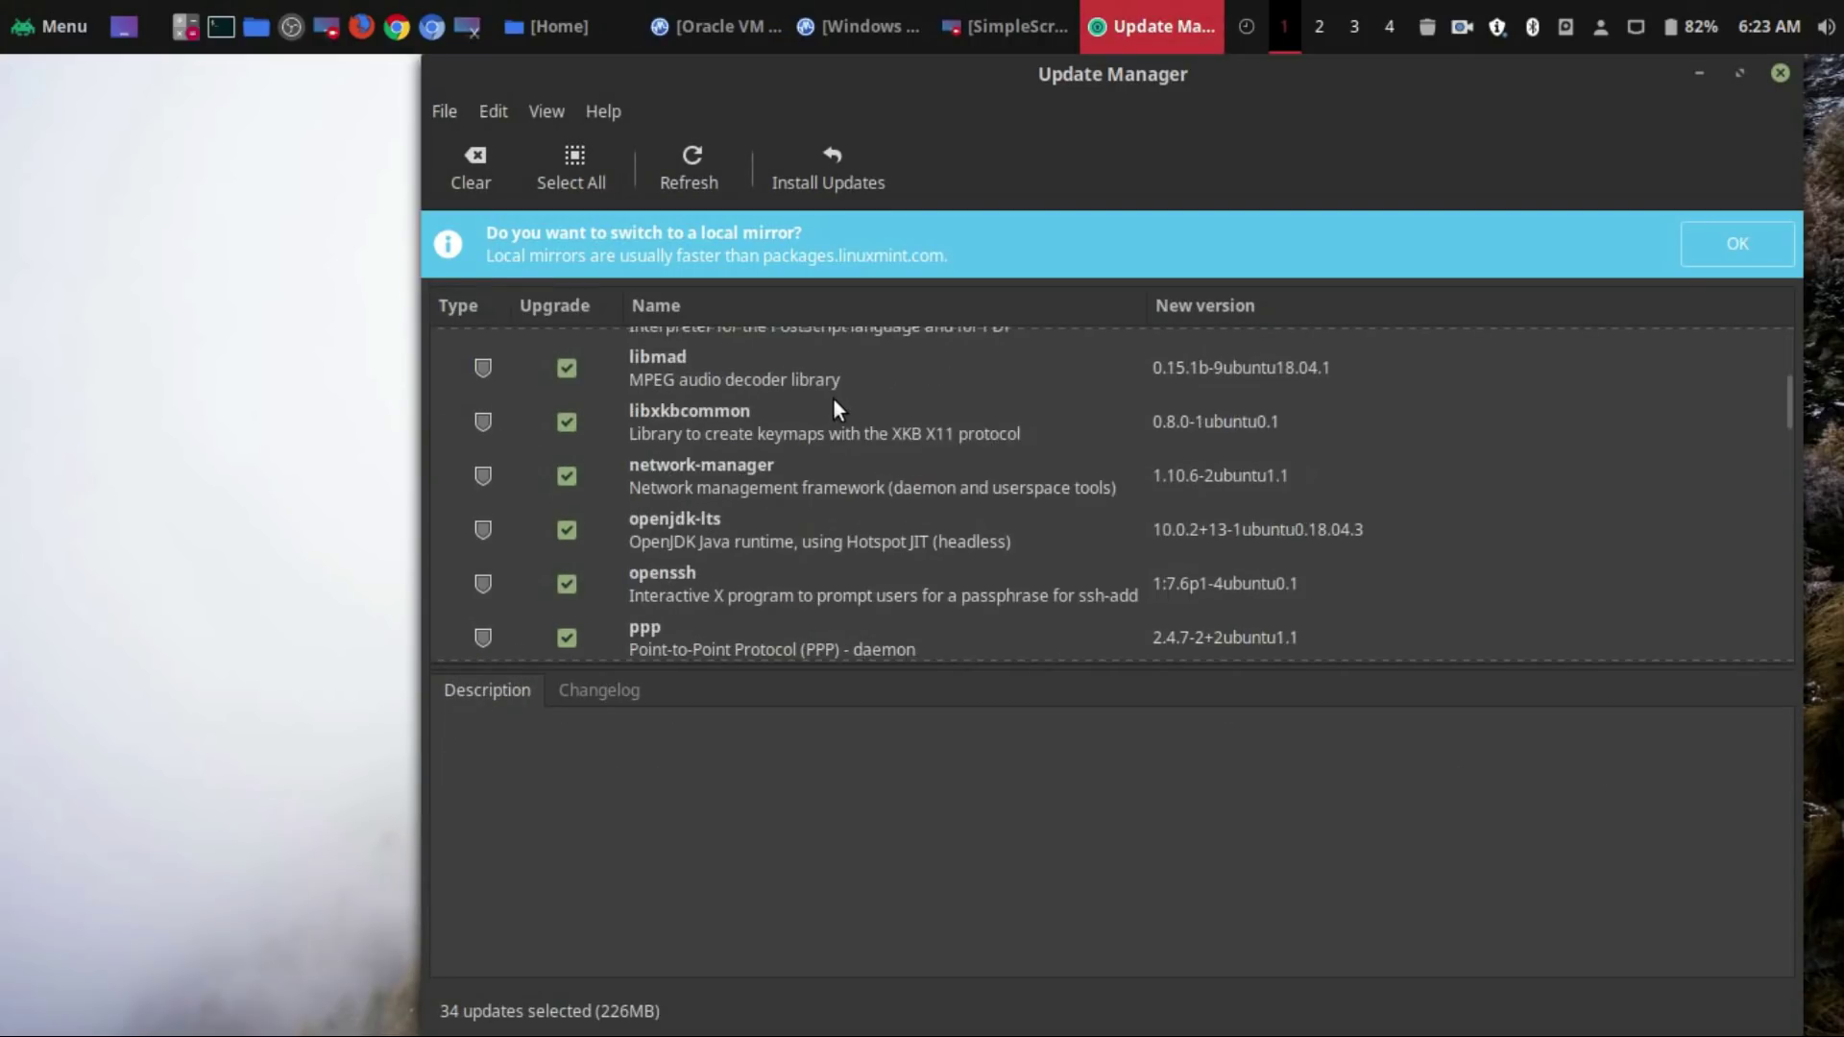
pyautogui.scroll(-3, 837, 403)
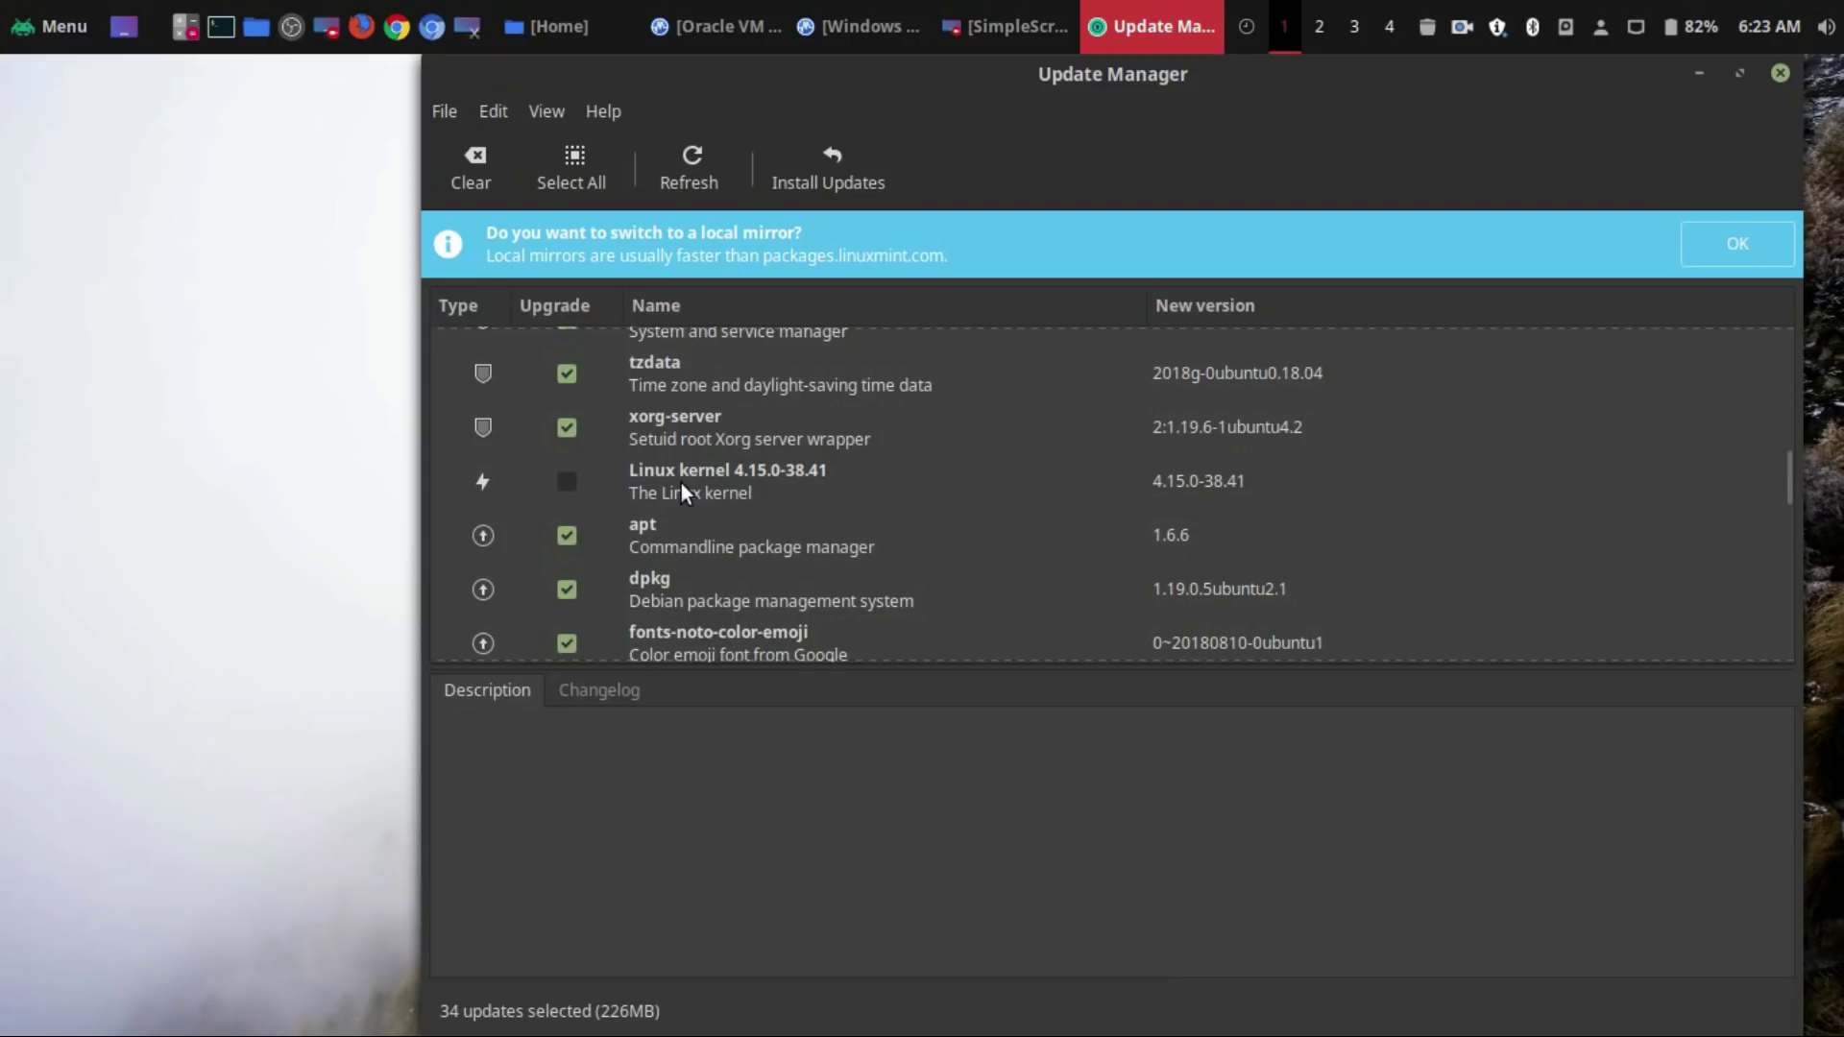
pyautogui.scroll(5, 725, 477)
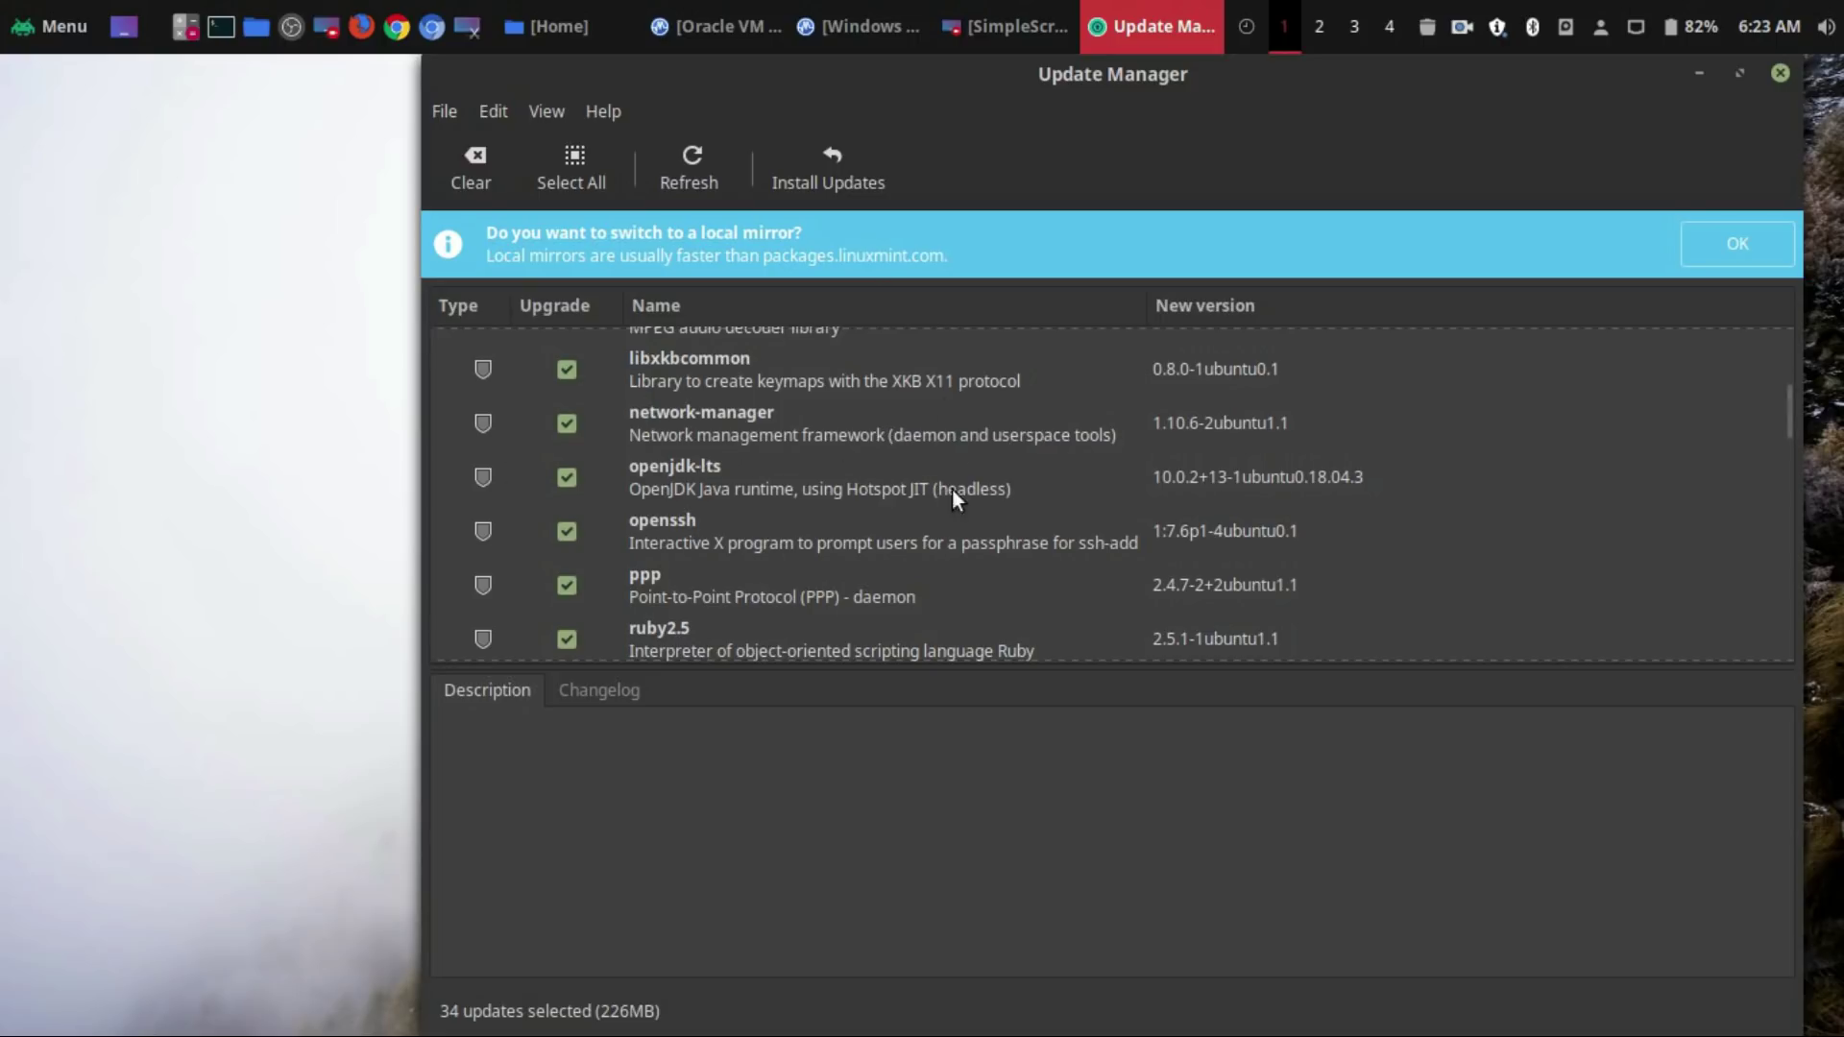
pyautogui.scroll(-5, 865, 451)
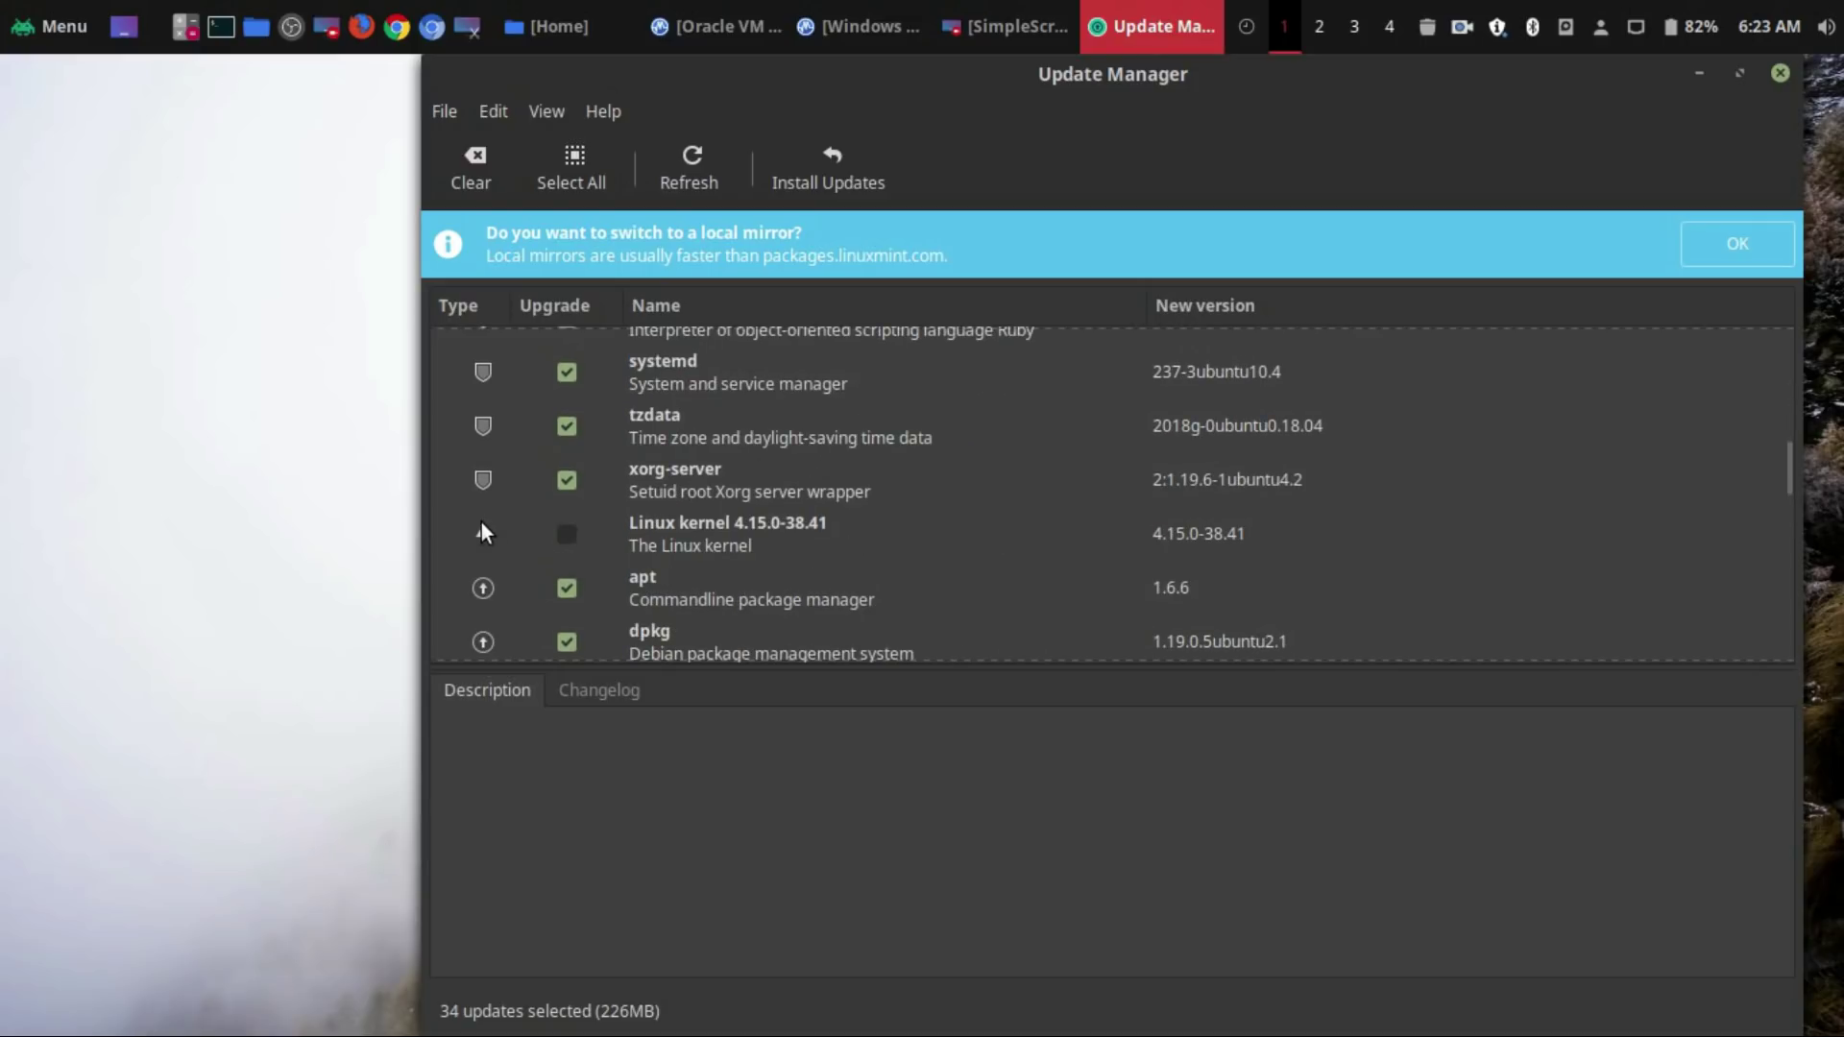
pyautogui.scroll(-3, 942, 427)
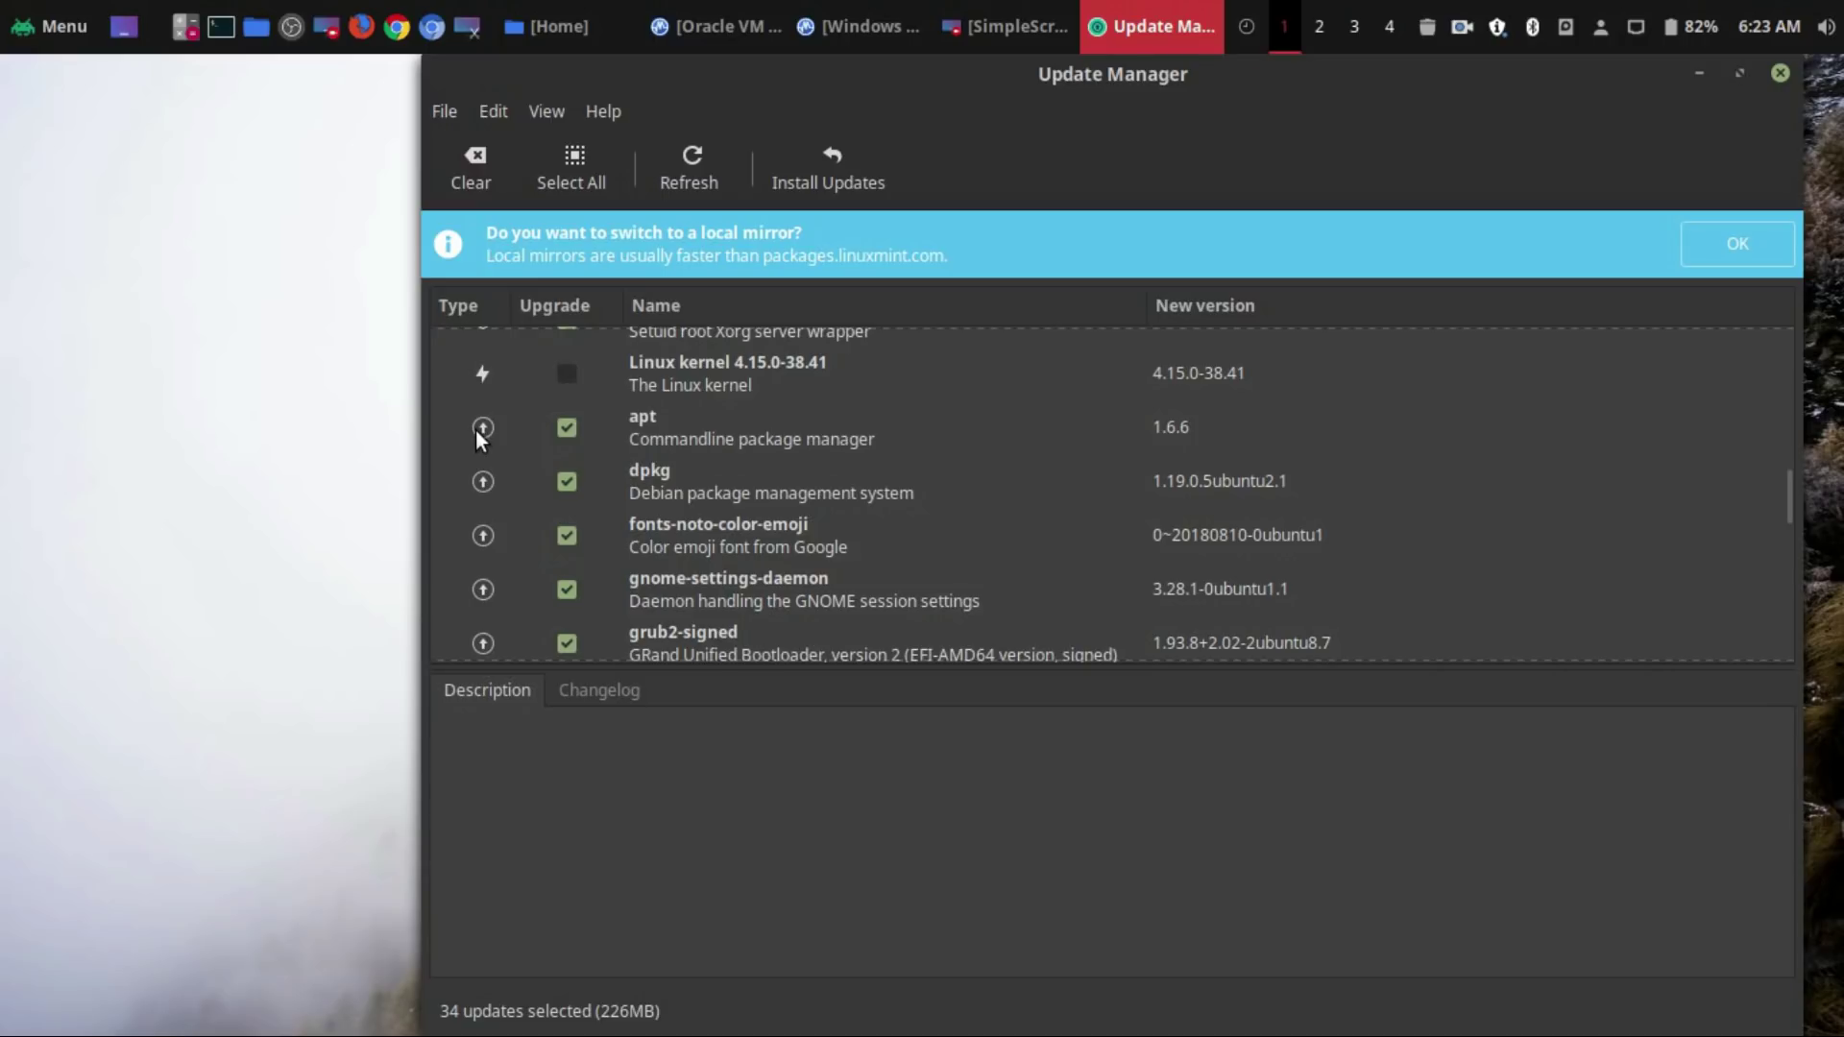
pyautogui.scroll(-5, 632, 446)
pyautogui.scroll(-6, 632, 446)
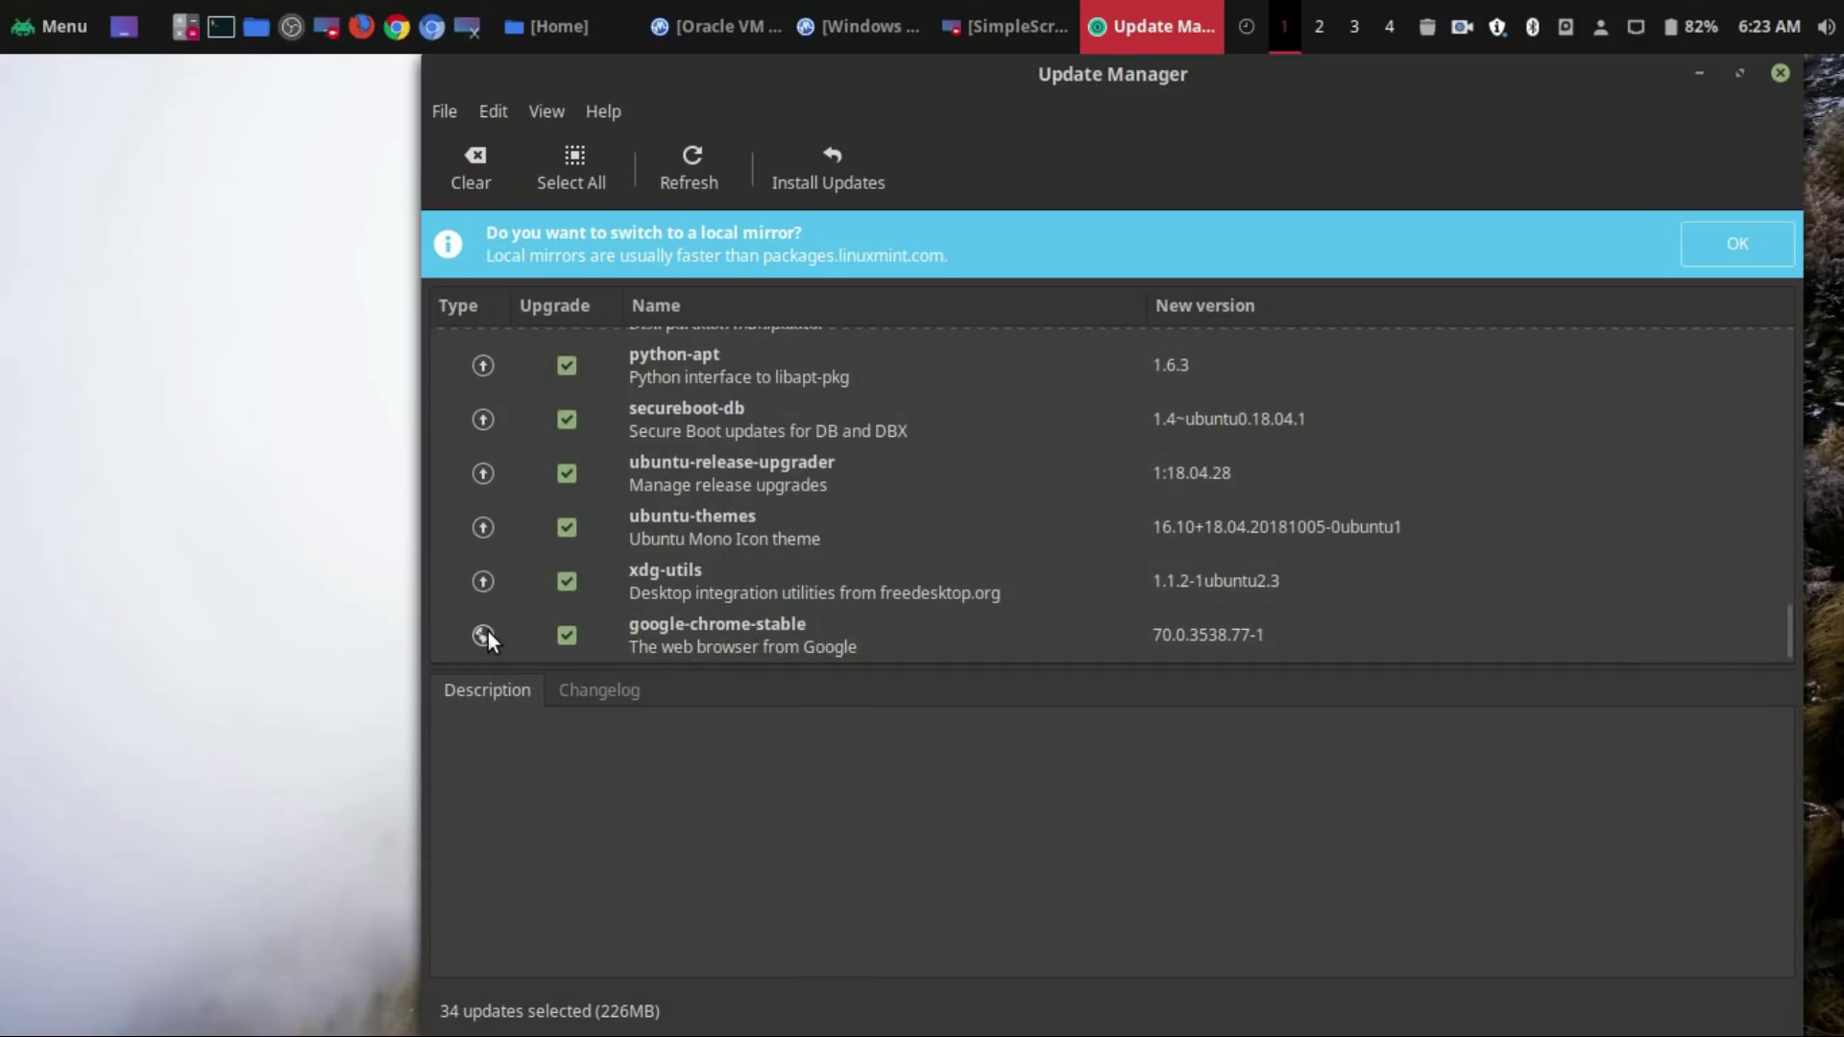
pyautogui.moveTo(488, 632)
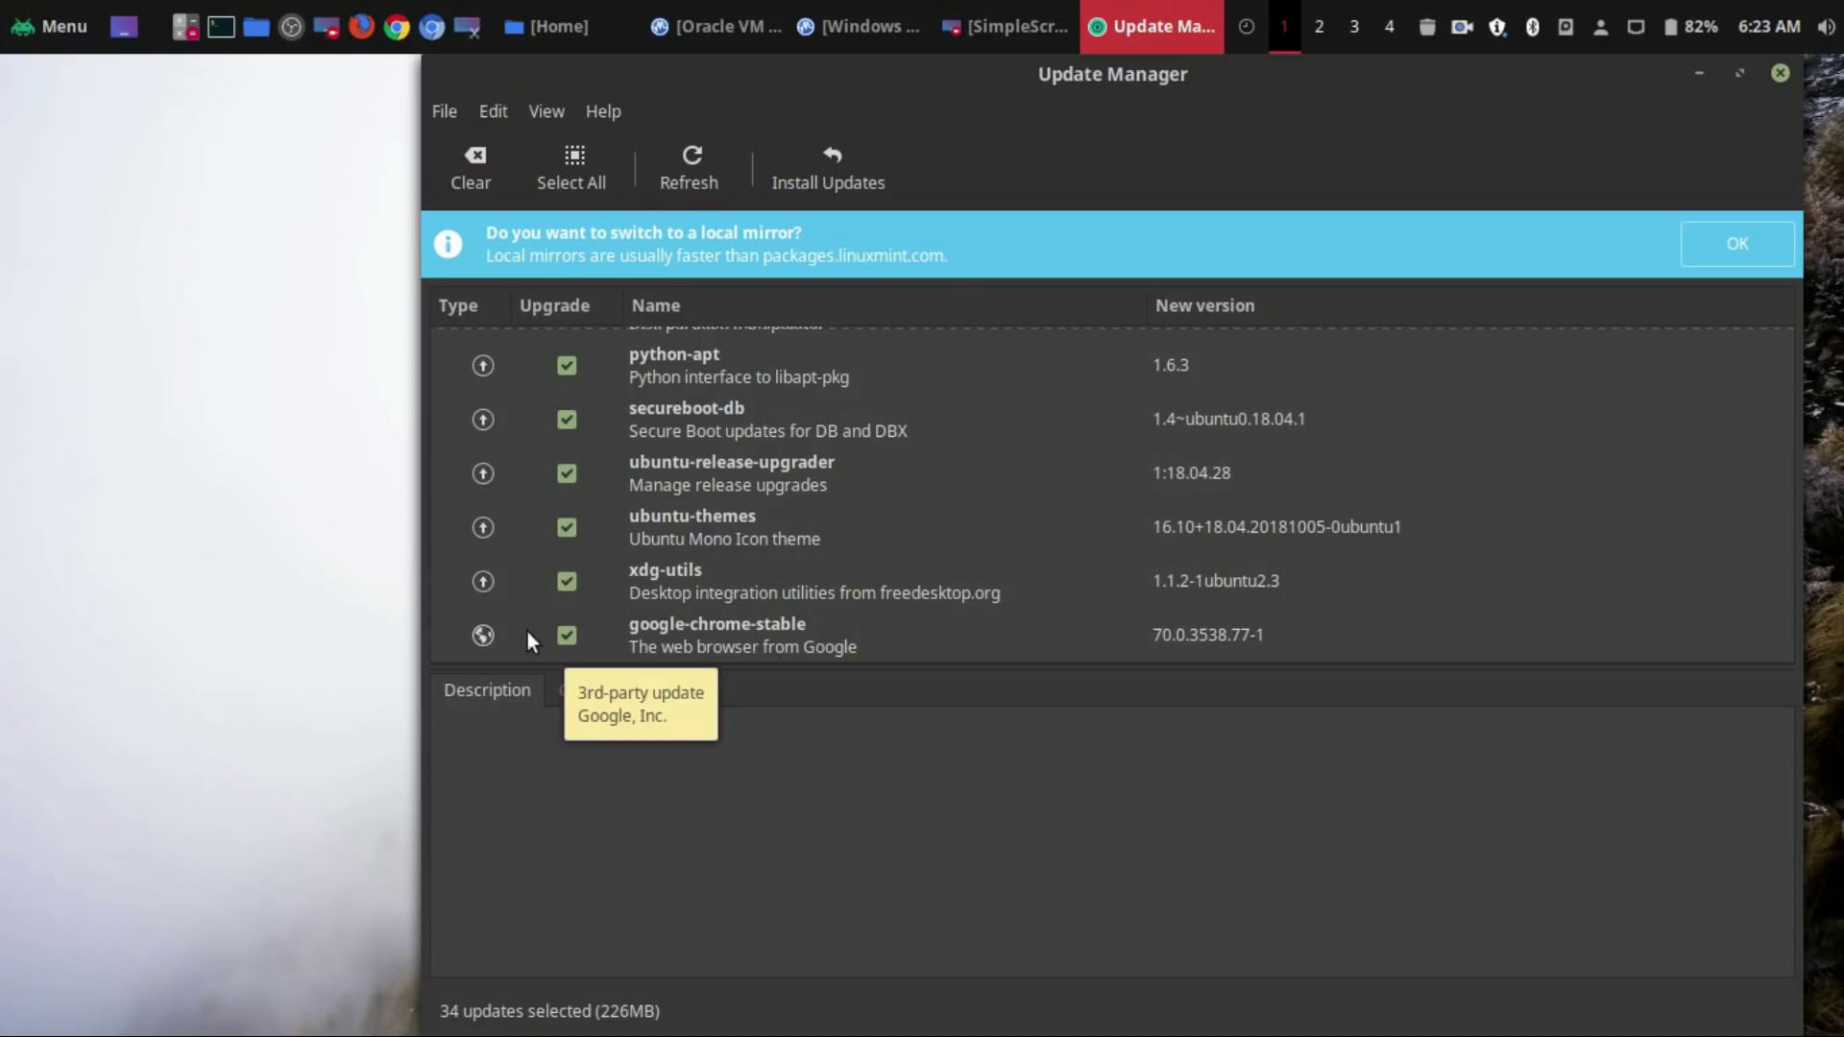
pyautogui.scroll(12, 1035, 499)
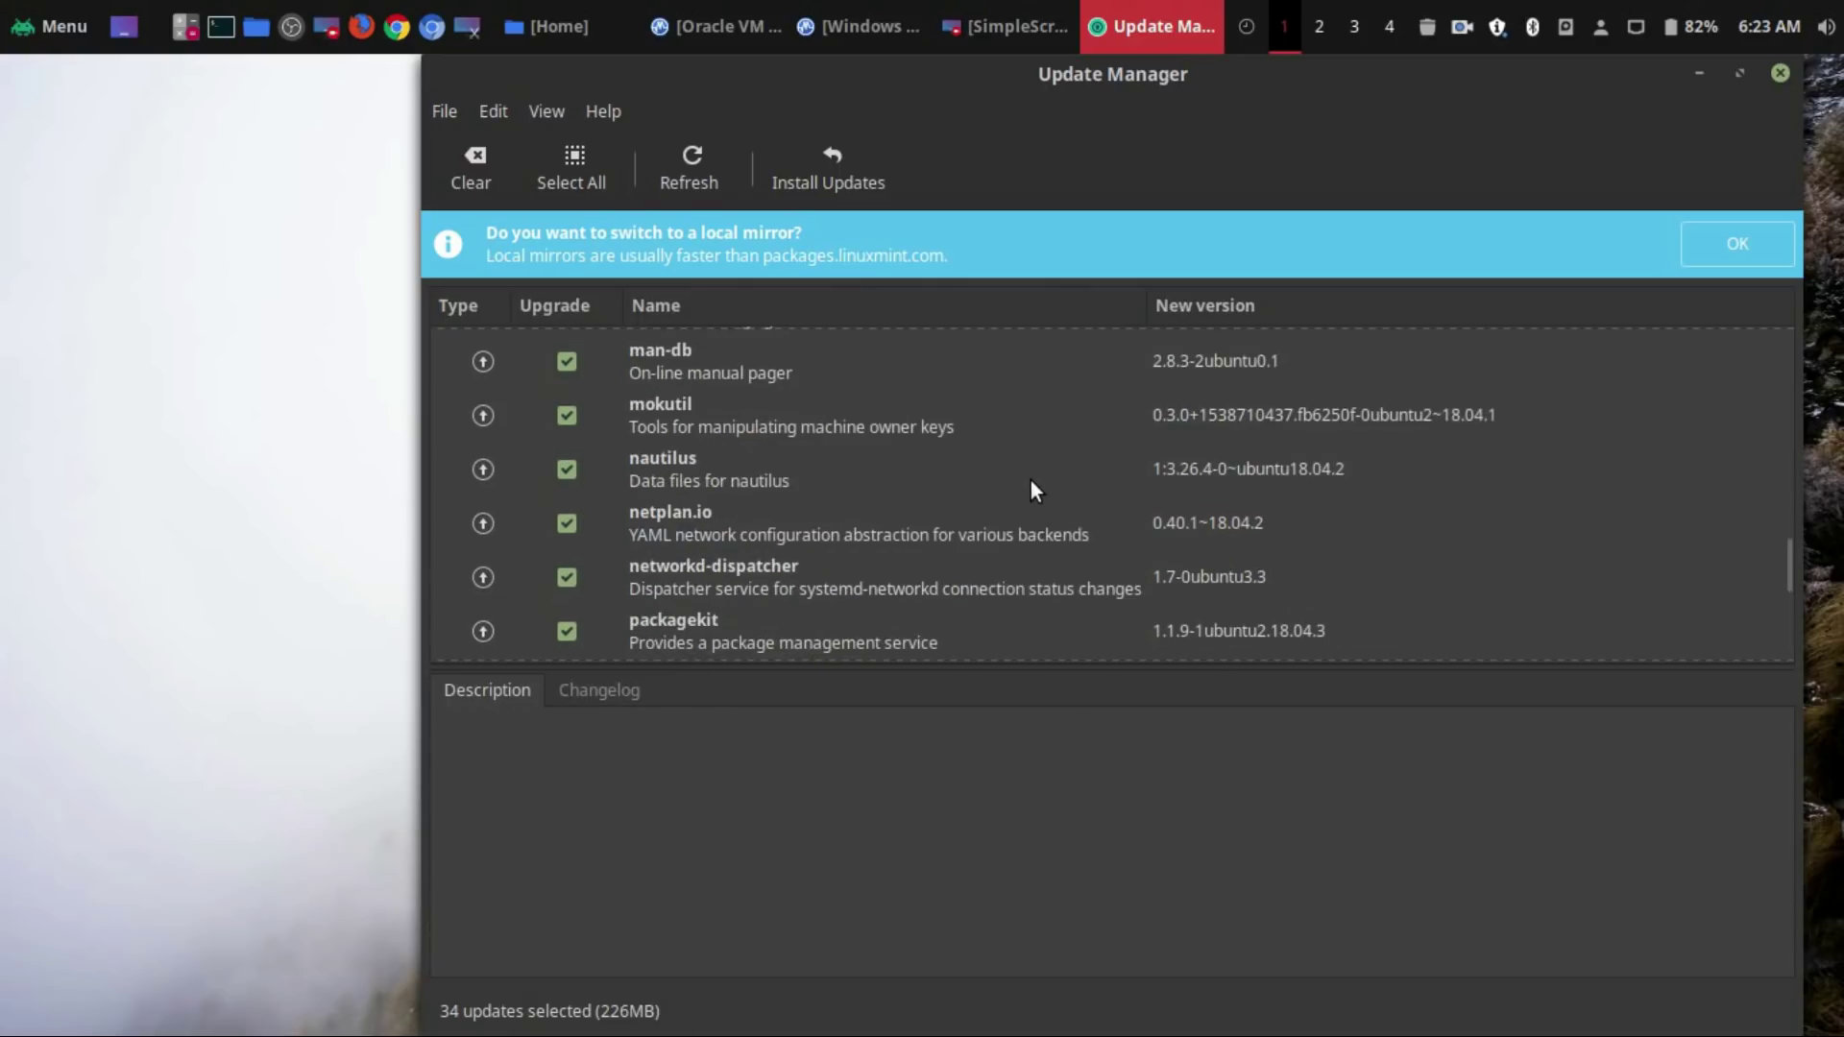
pyautogui.scroll(1, 1032, 478)
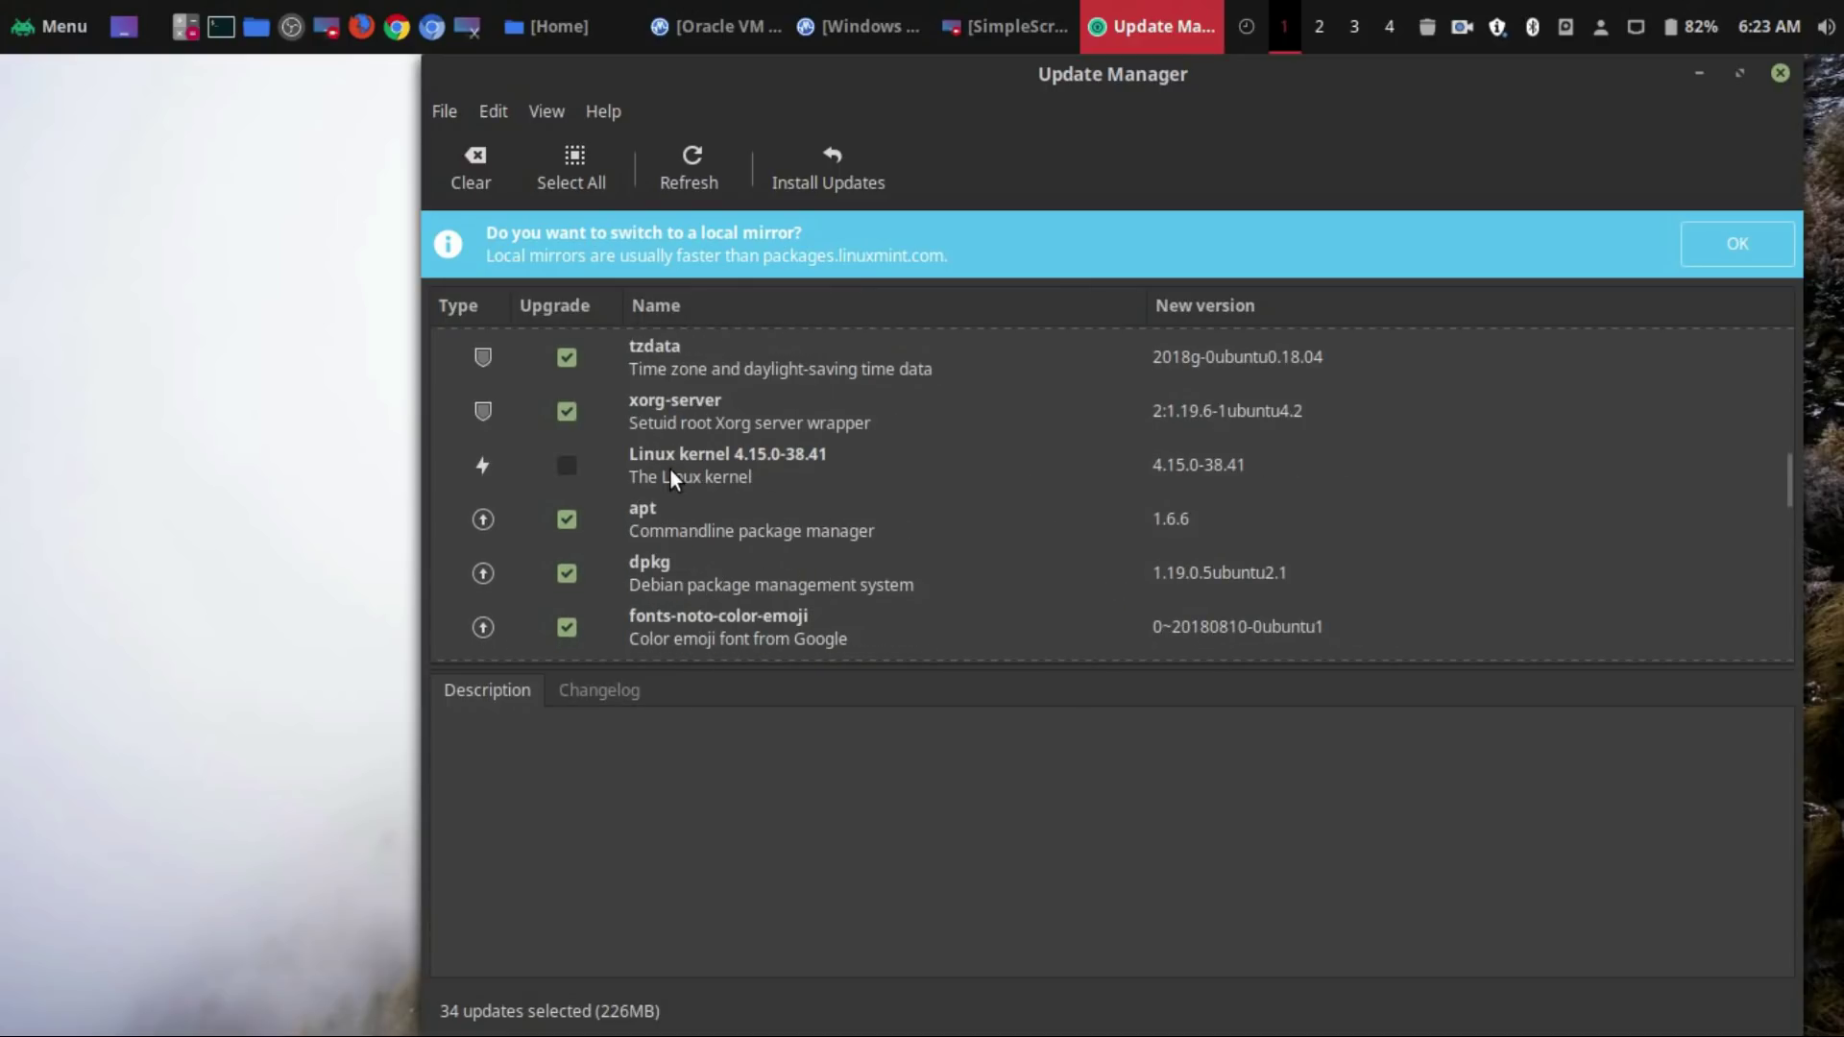
pyautogui.moveTo(691, 480)
# Open the system snapshots tool Timeshift from Update Manager, authenticating with the administrator password.
pyautogui.click(494, 113)
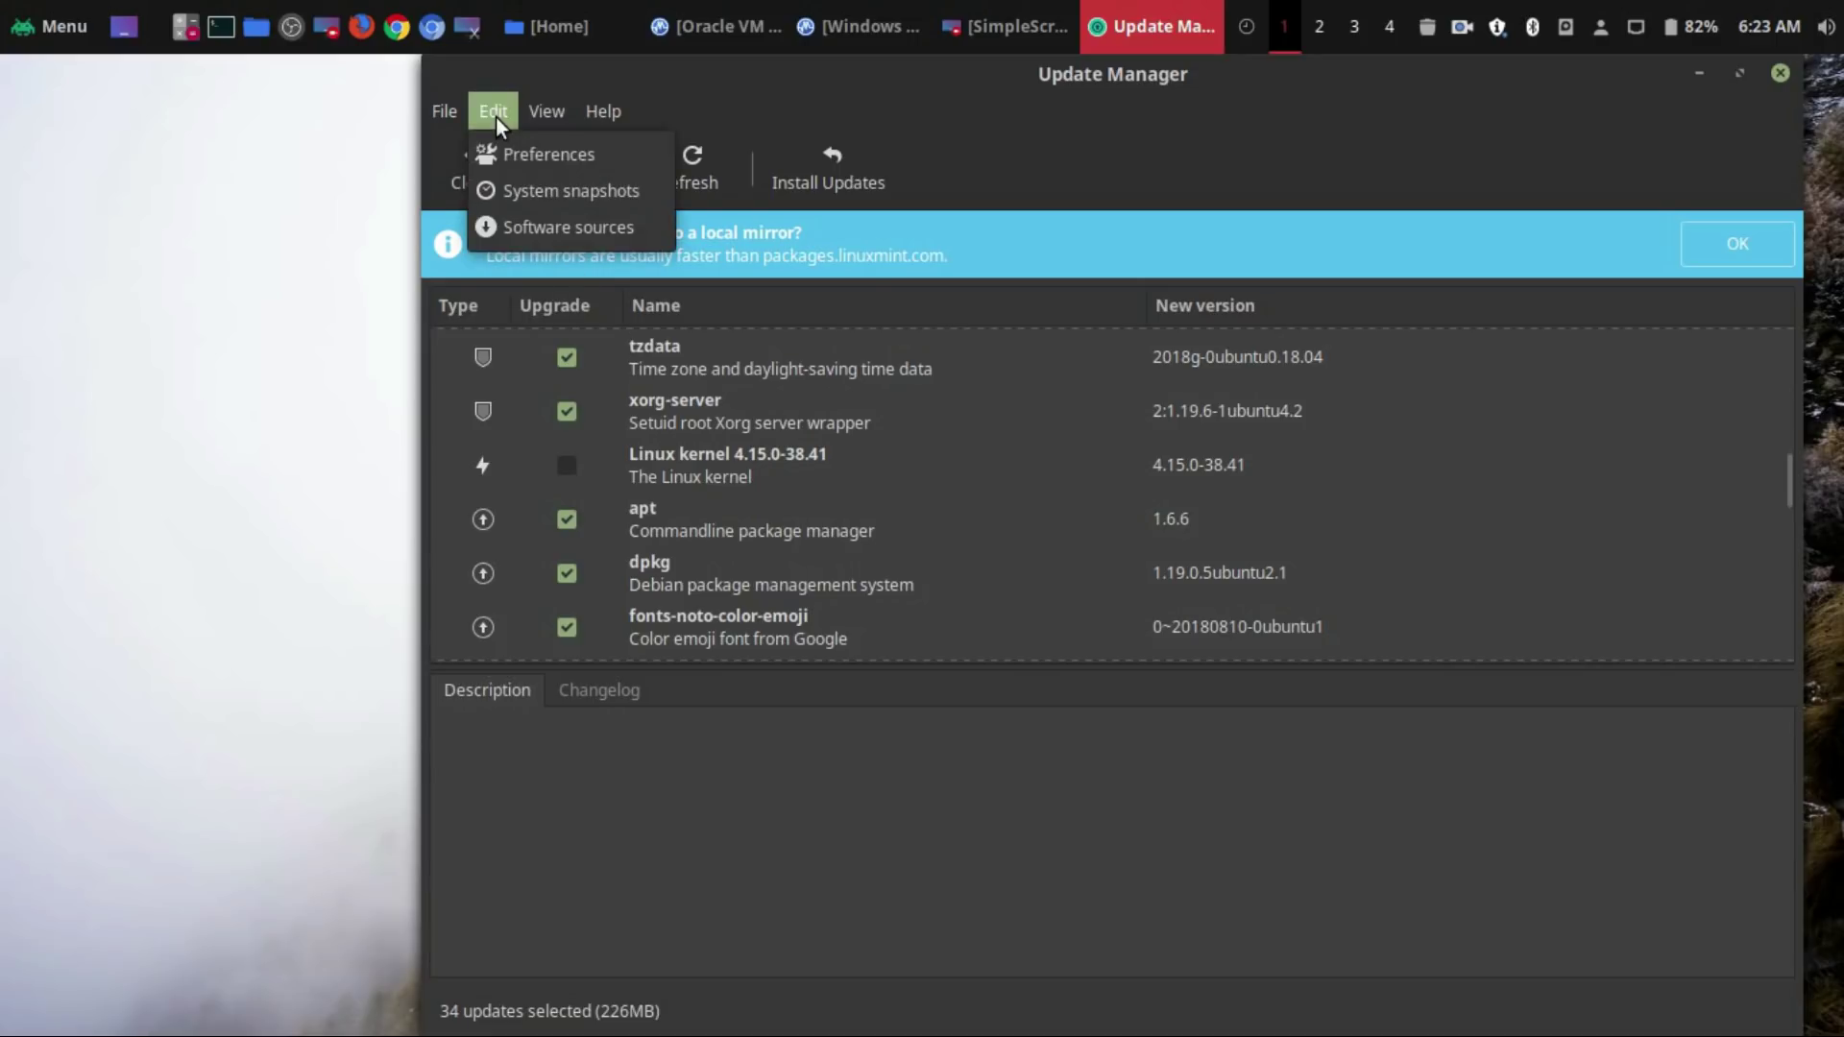
pyautogui.click(547, 194)
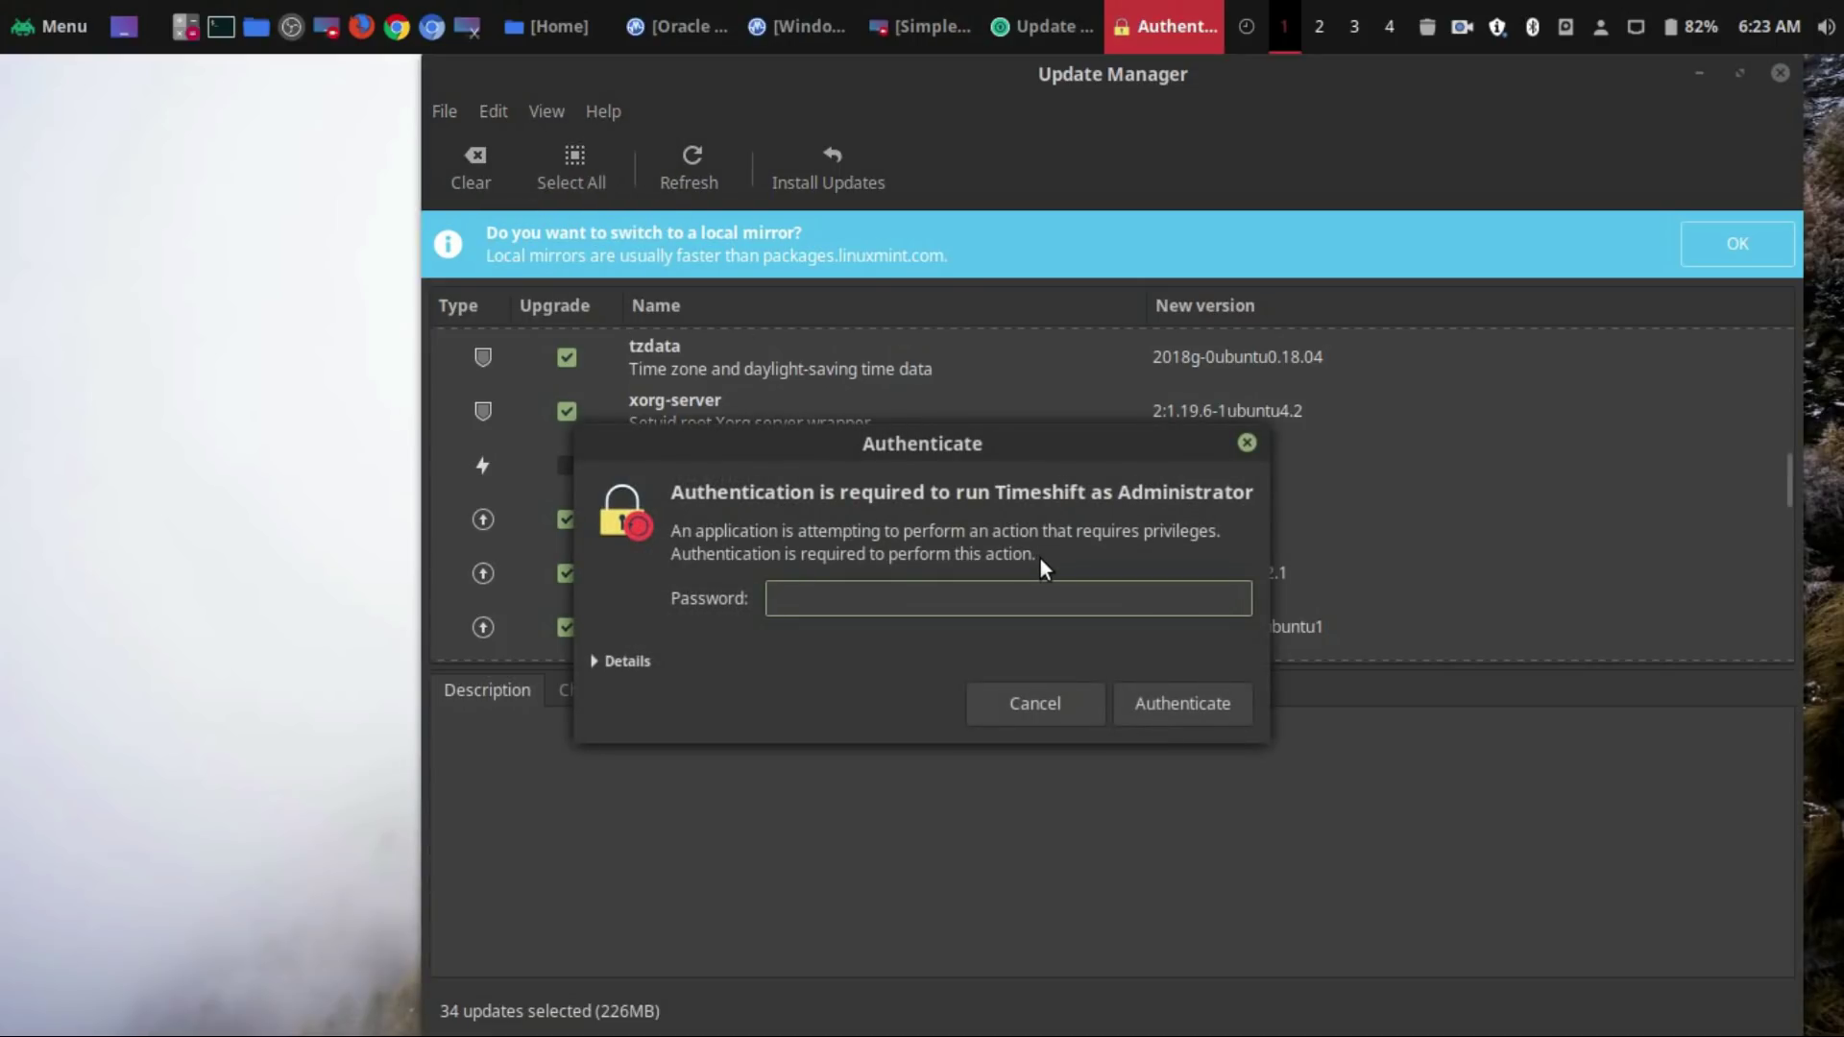
pyautogui.write('••••••••')
pyautogui.press('Return')
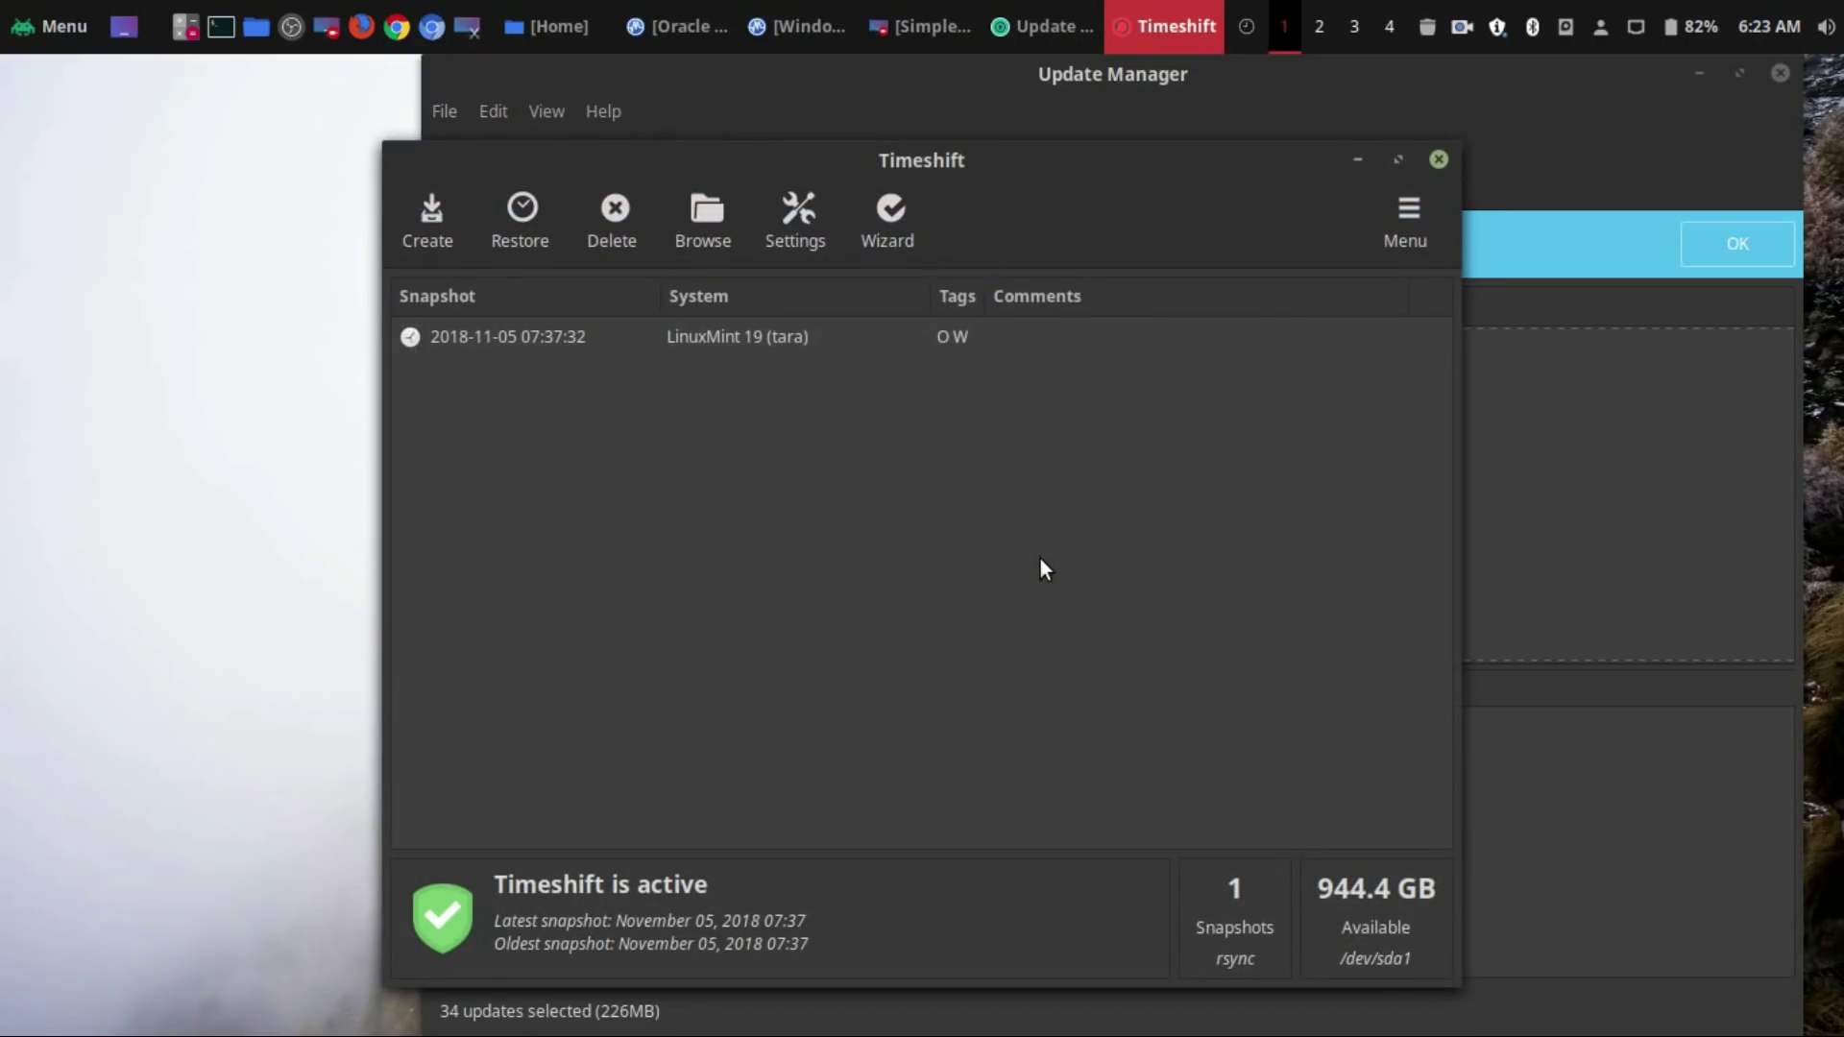
# Look through the Administration applications for Timeshift's launcher, and return to the open Timeshift window.
pyautogui.click(60, 21)
pyautogui.moveTo(258, 600)
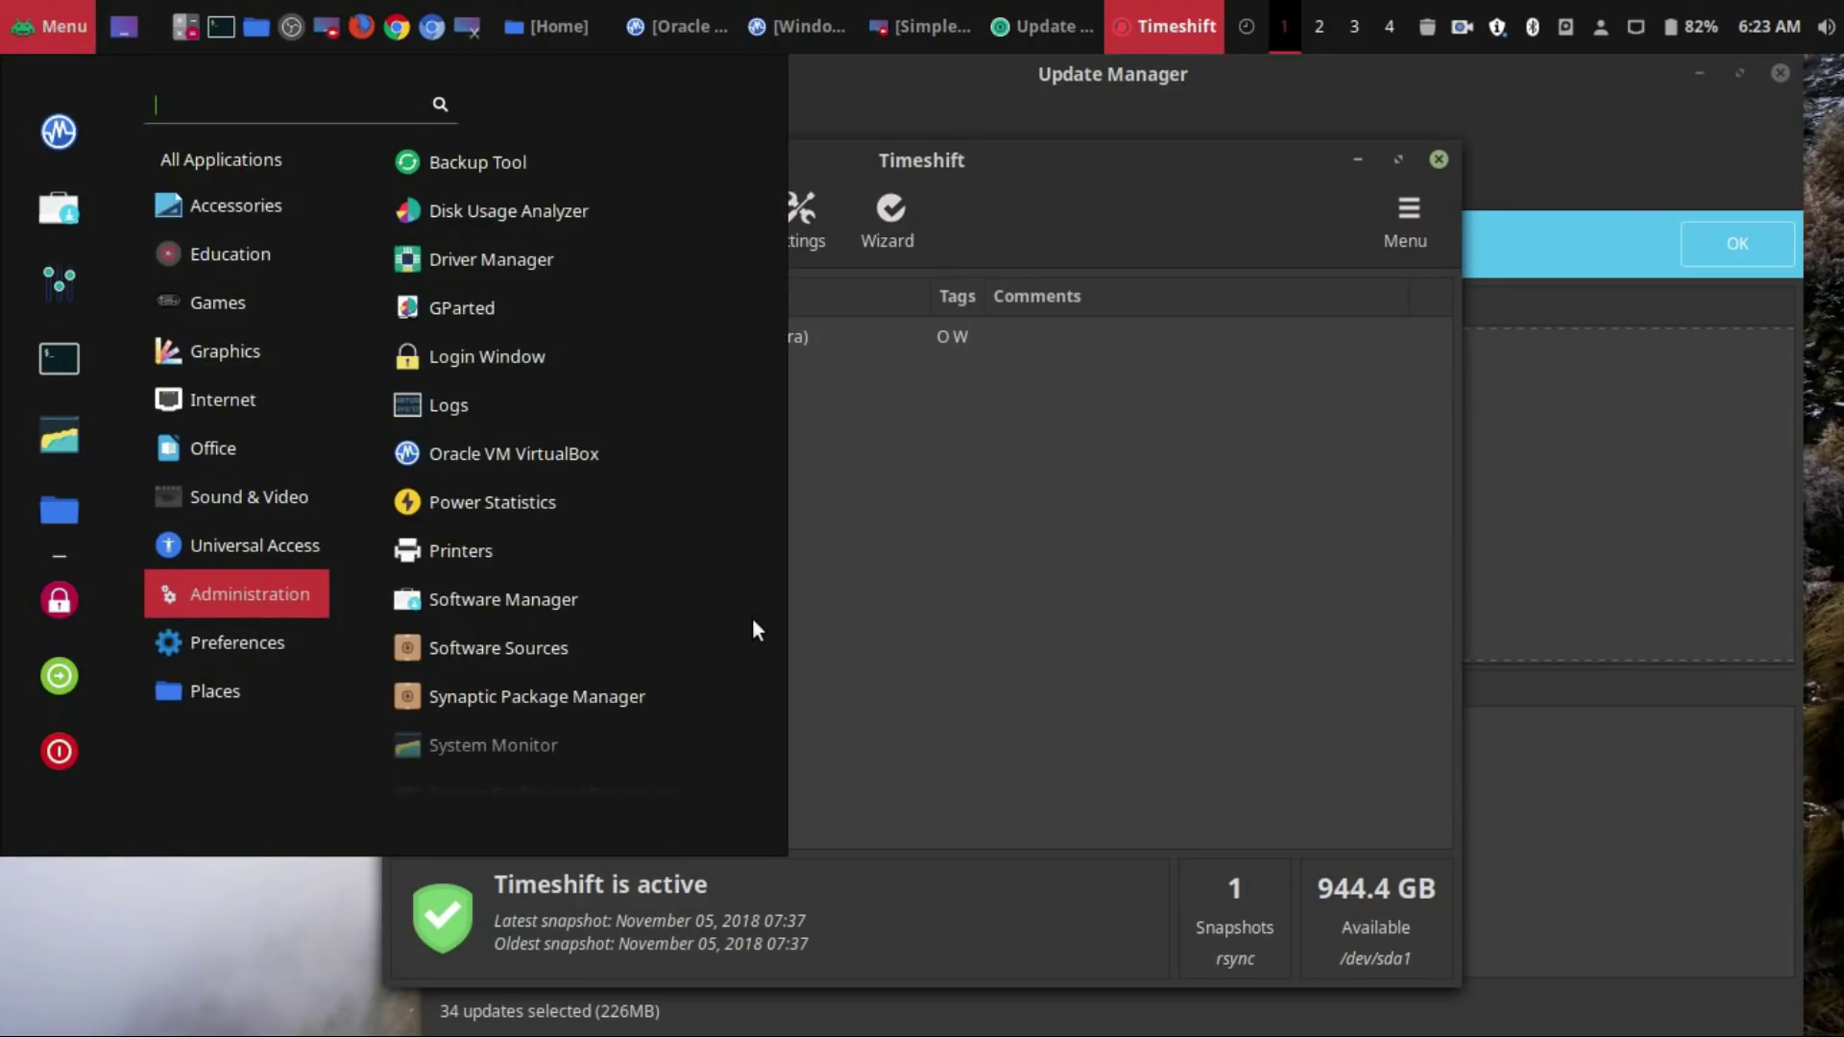
pyautogui.scroll(-3, 752, 618)
pyautogui.click(1109, 622)
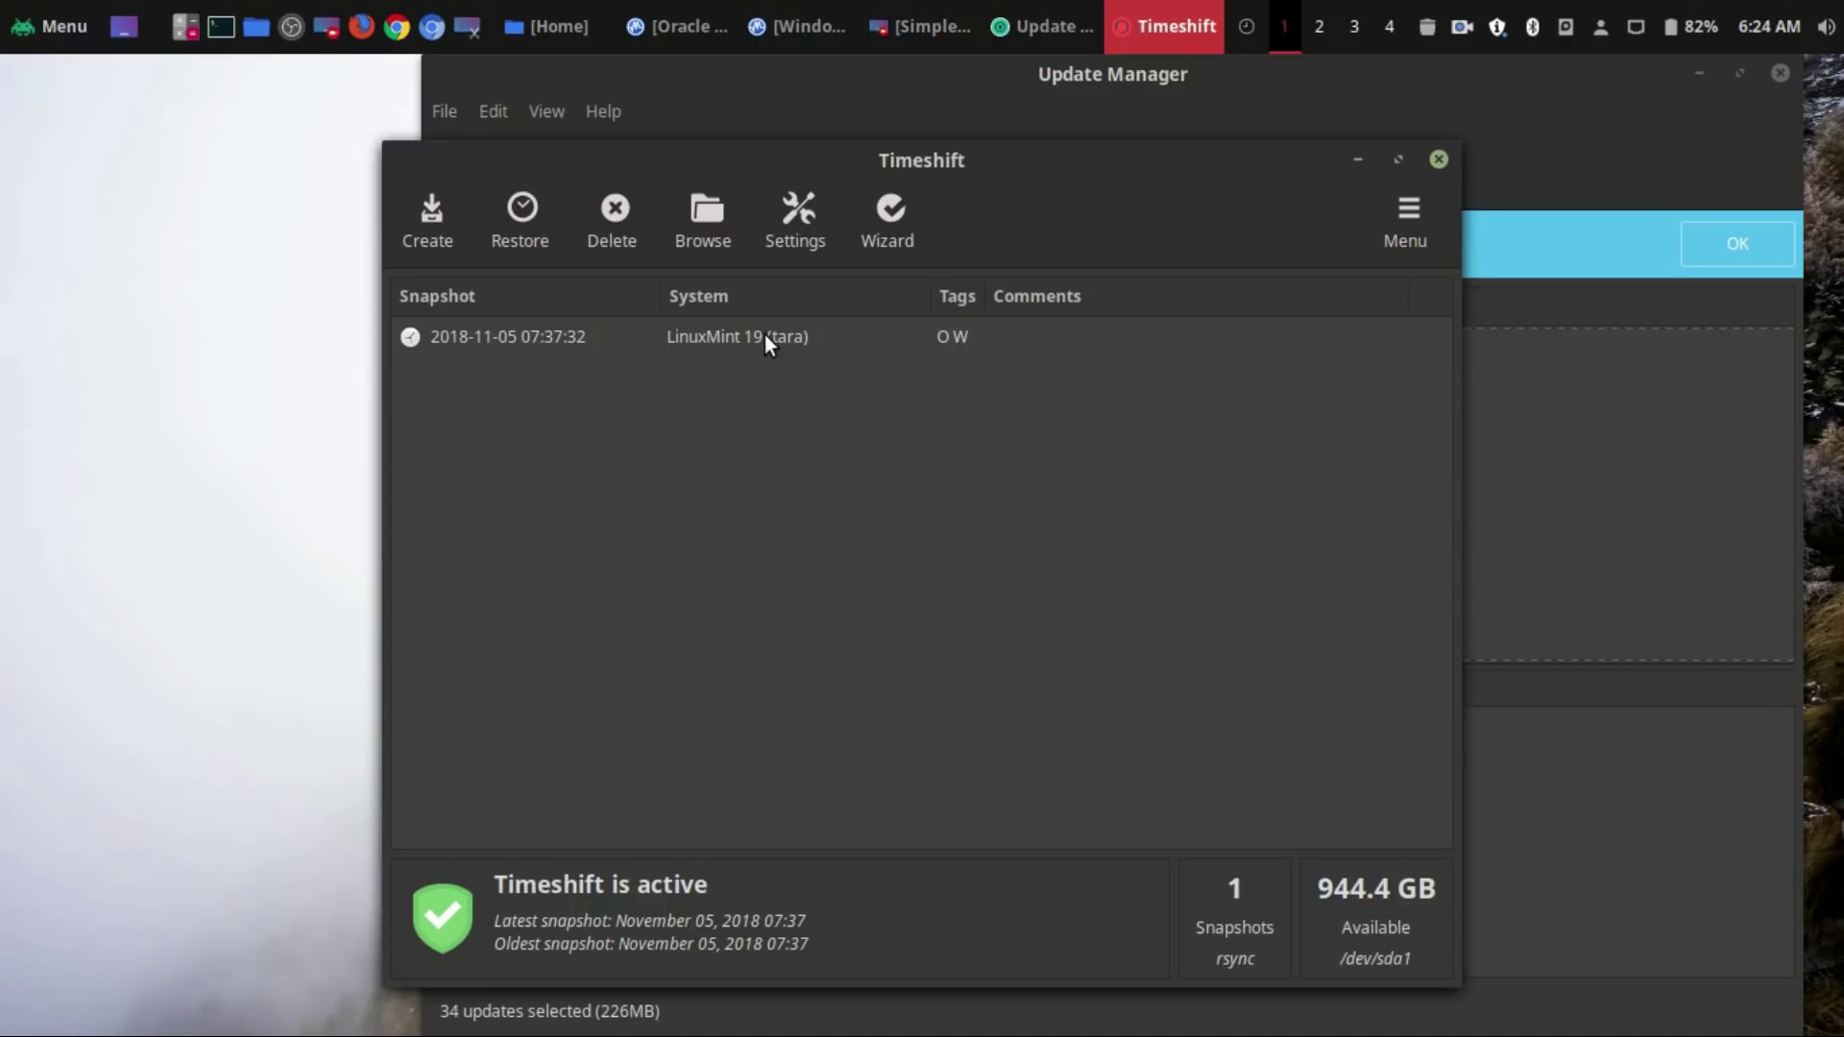
# Review Timeshift's snapshot type, location, schedule, user home directory and filter settings, and close the settings without changes.
pyautogui.click(792, 229)
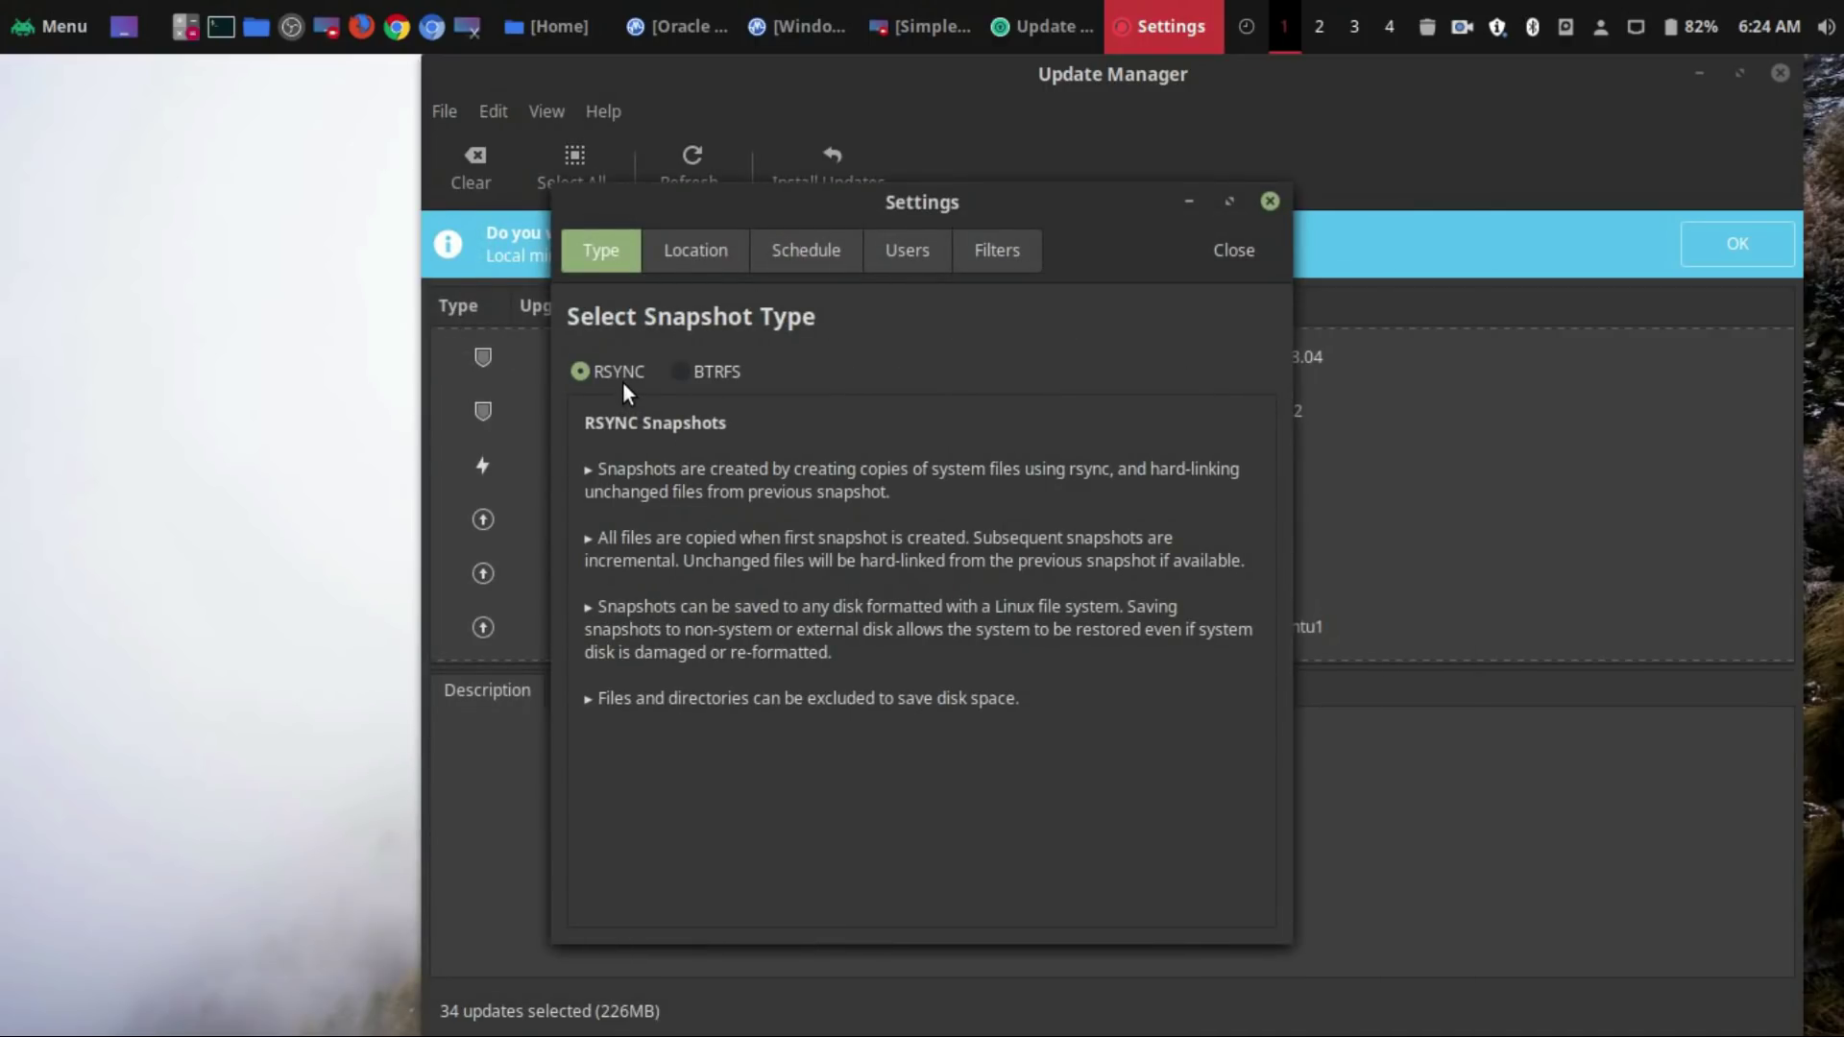
pyautogui.click(711, 251)
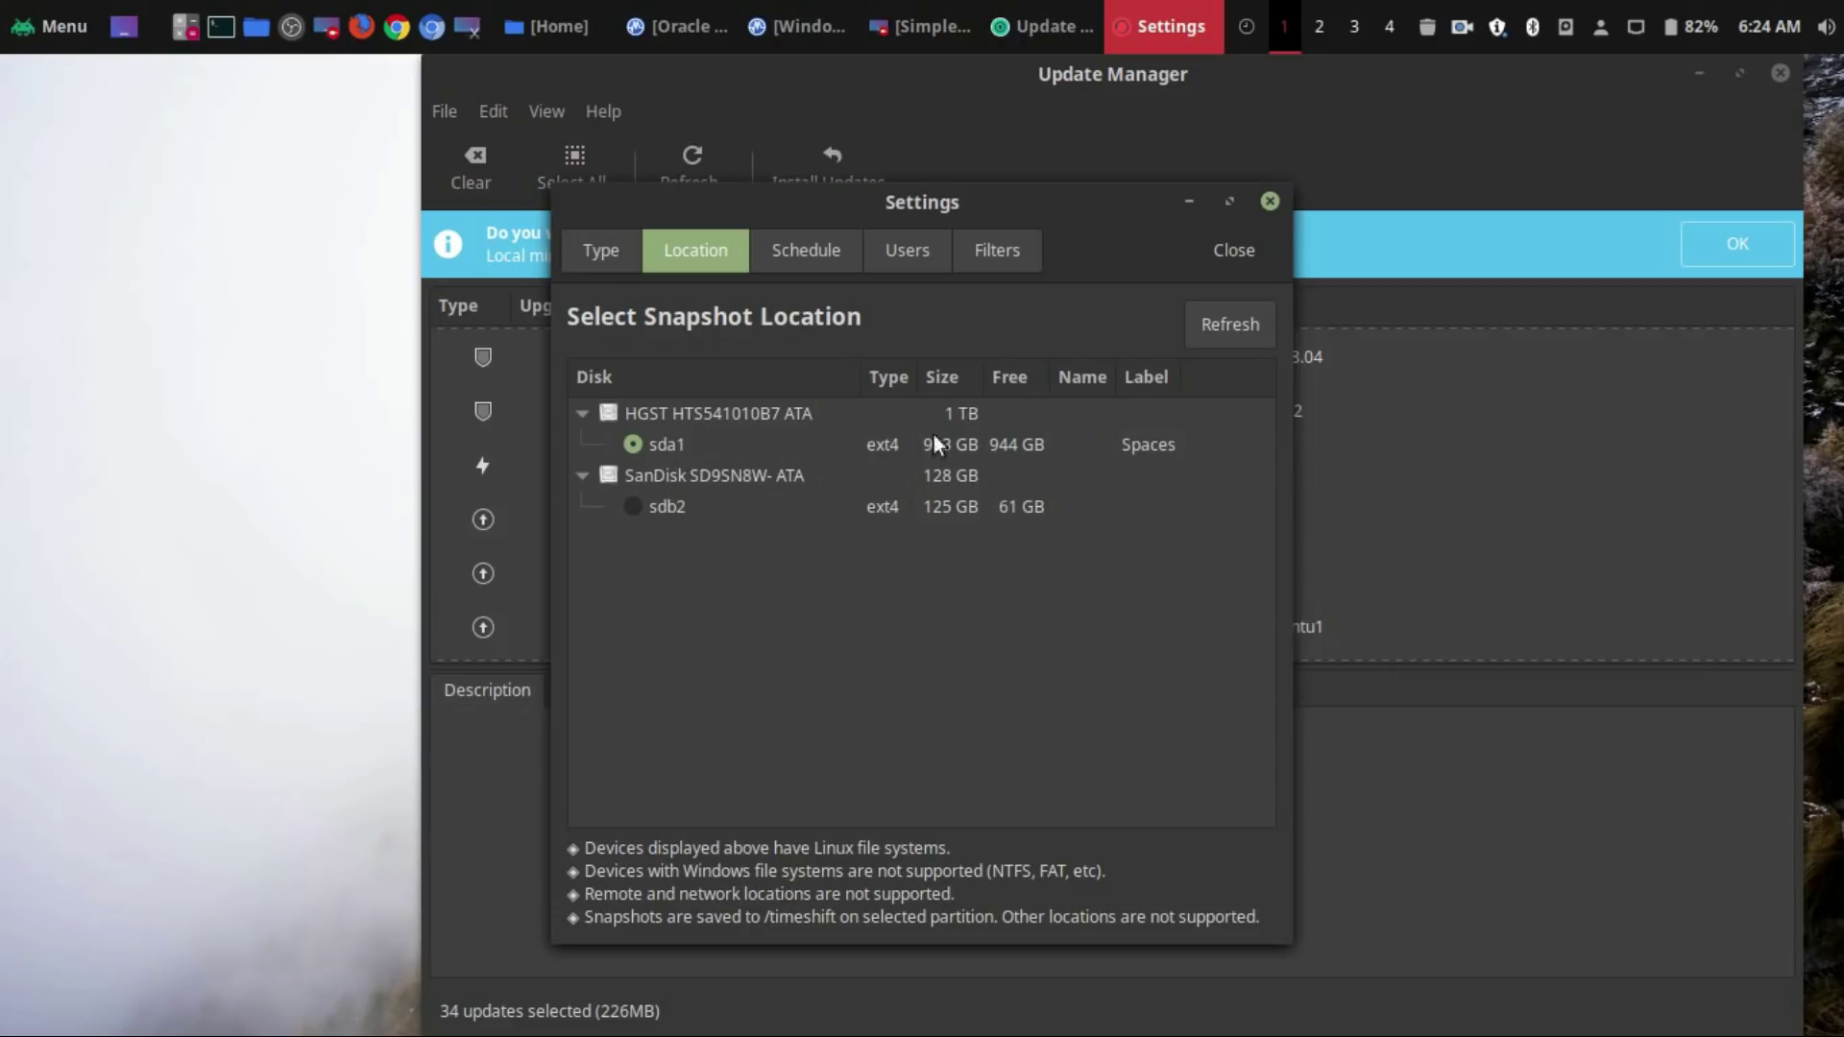
pyautogui.click(798, 250)
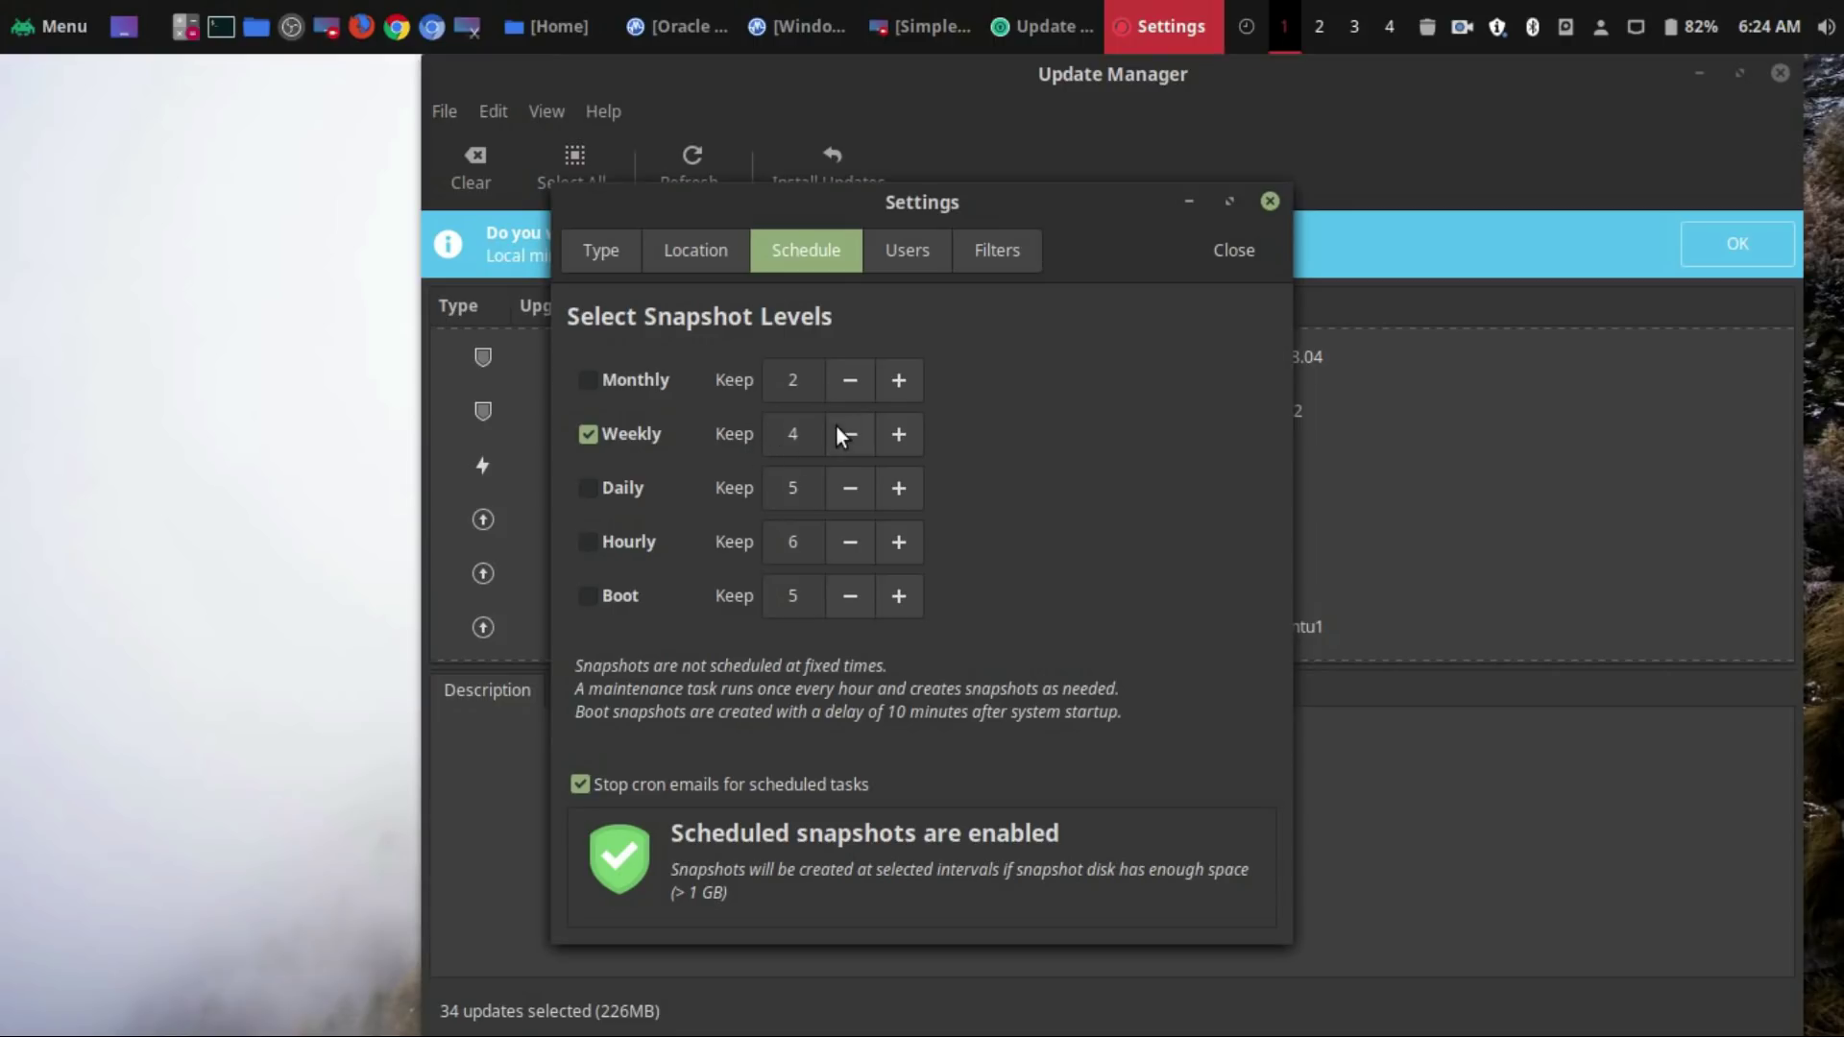
pyautogui.click(912, 252)
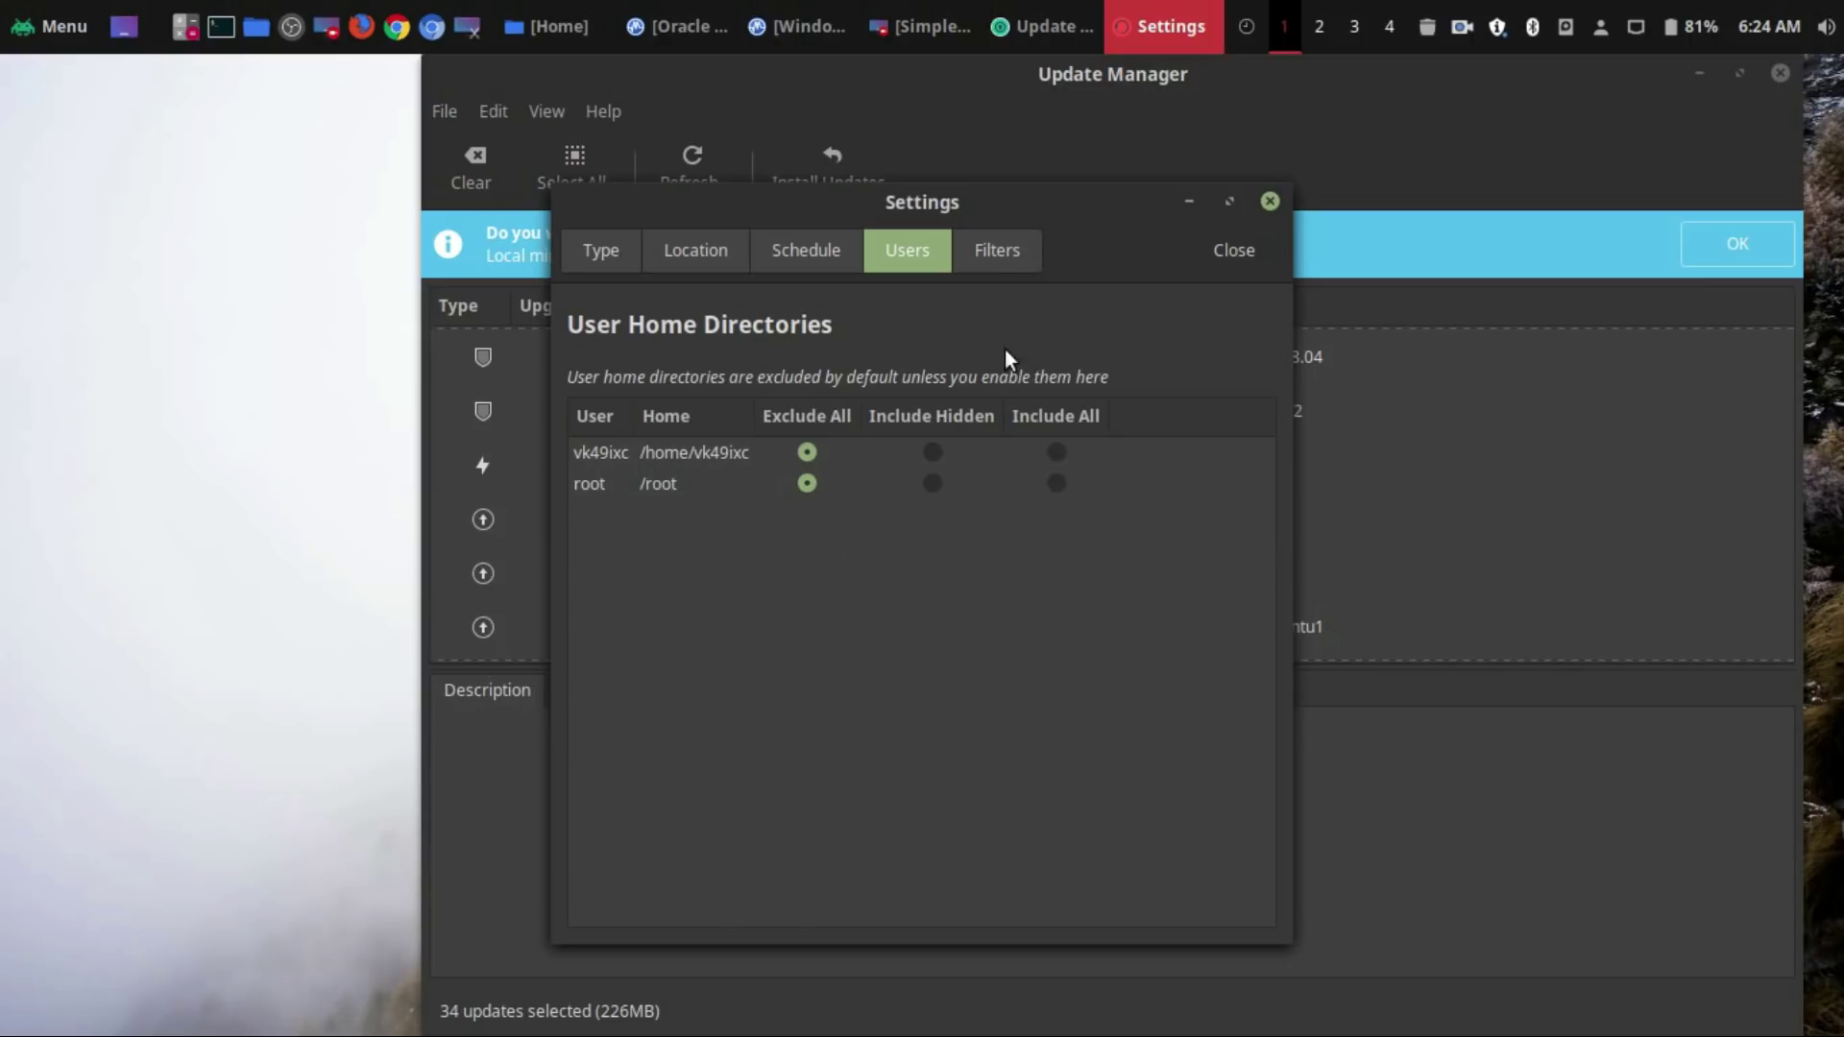
pyautogui.click(1001, 256)
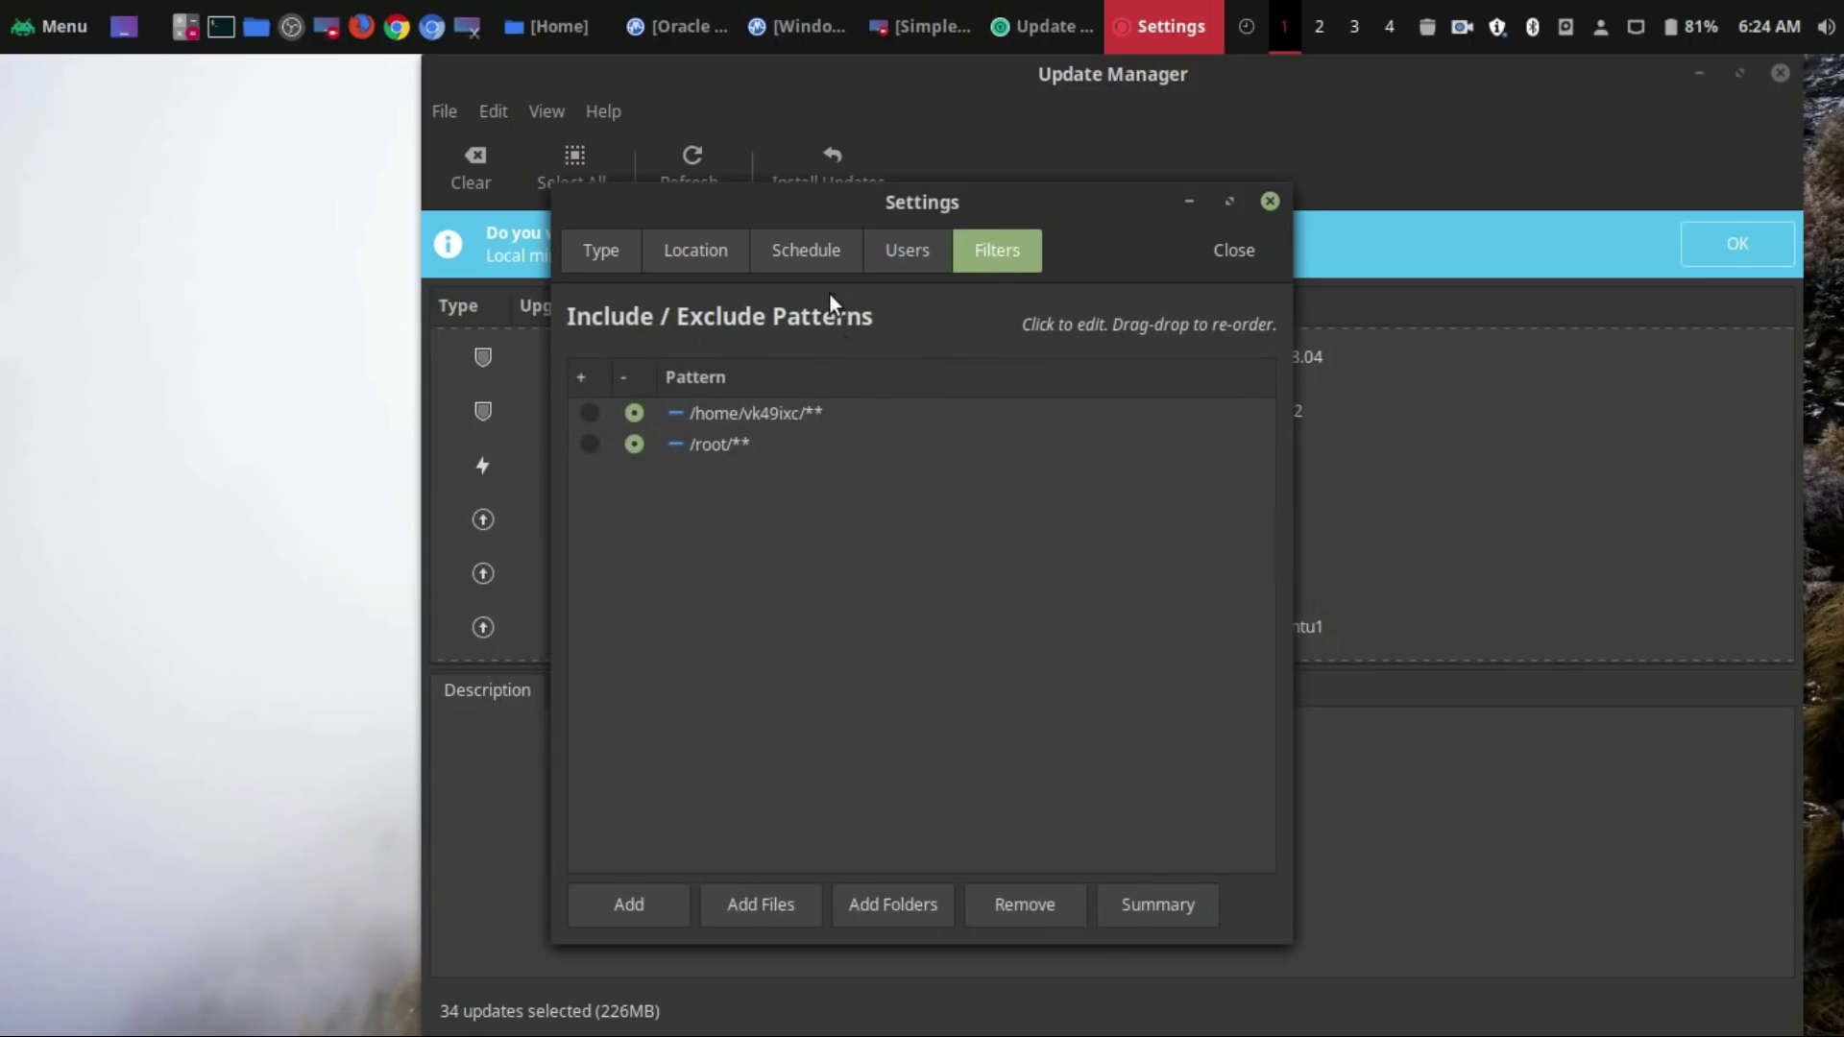
pyautogui.click(807, 247)
pyautogui.click(631, 256)
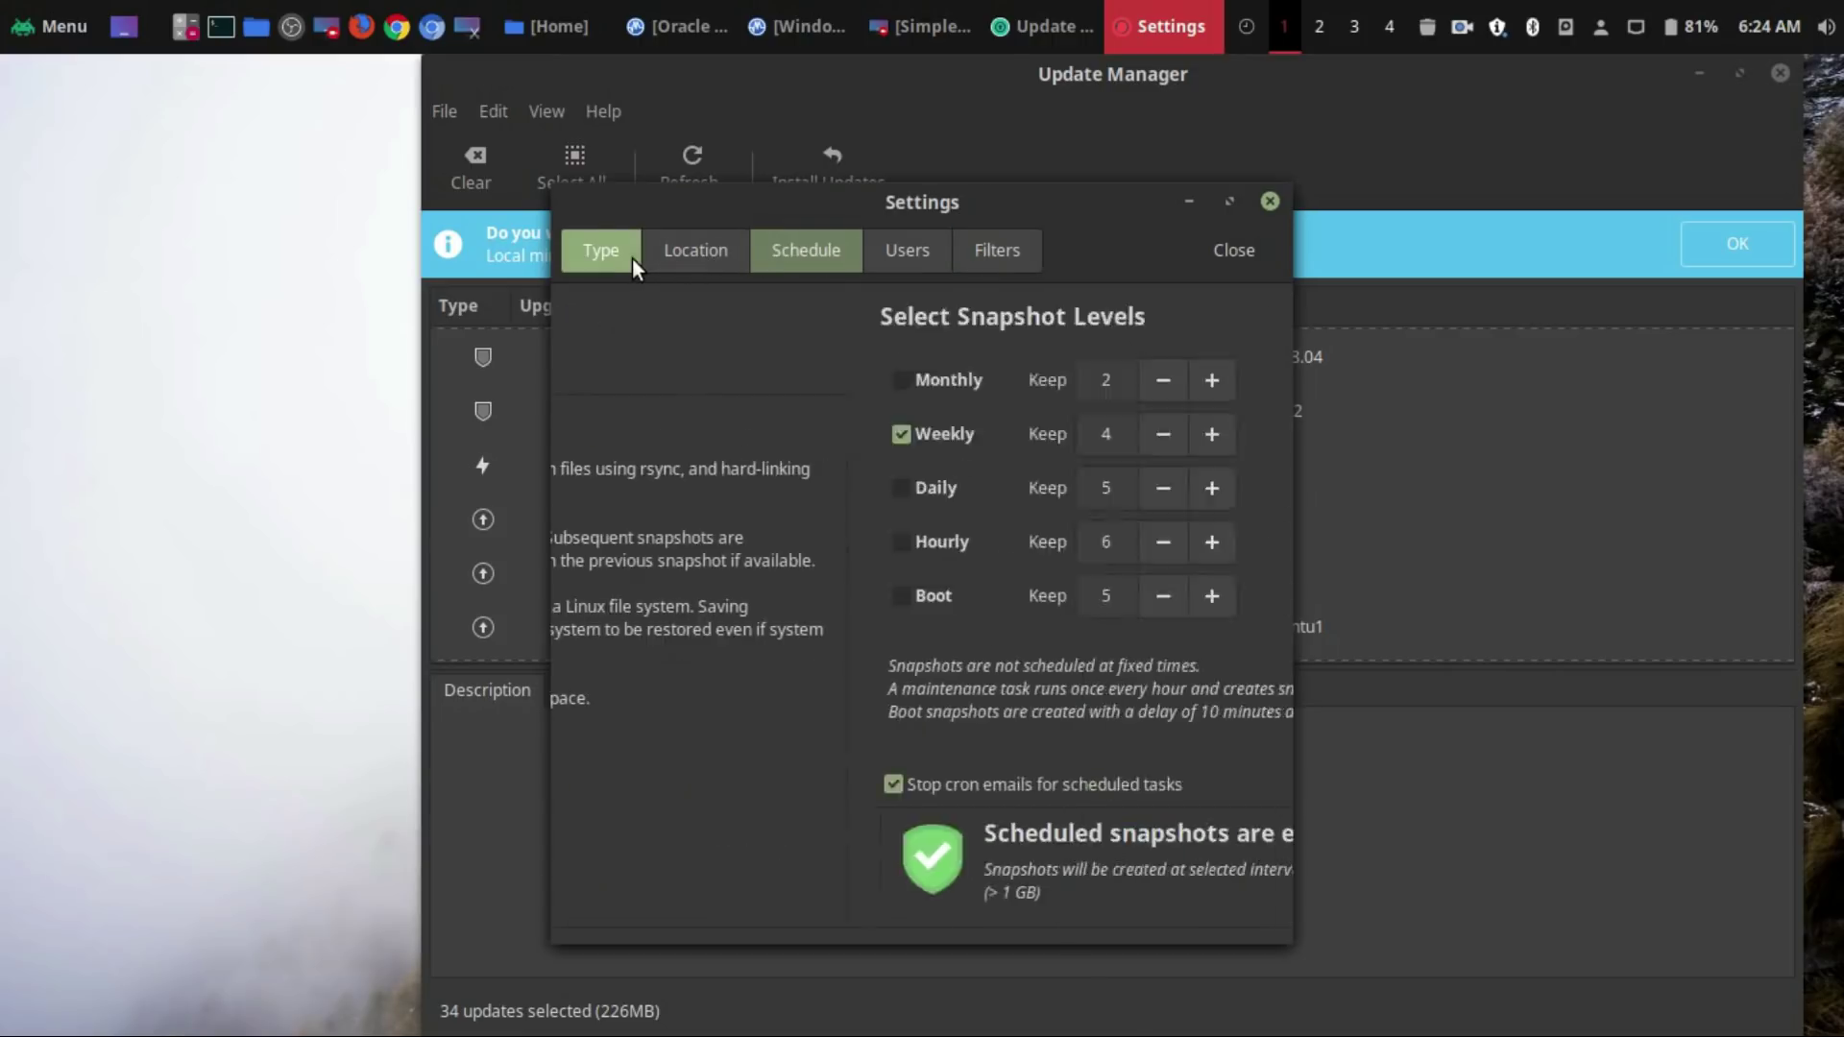
pyautogui.click(1277, 203)
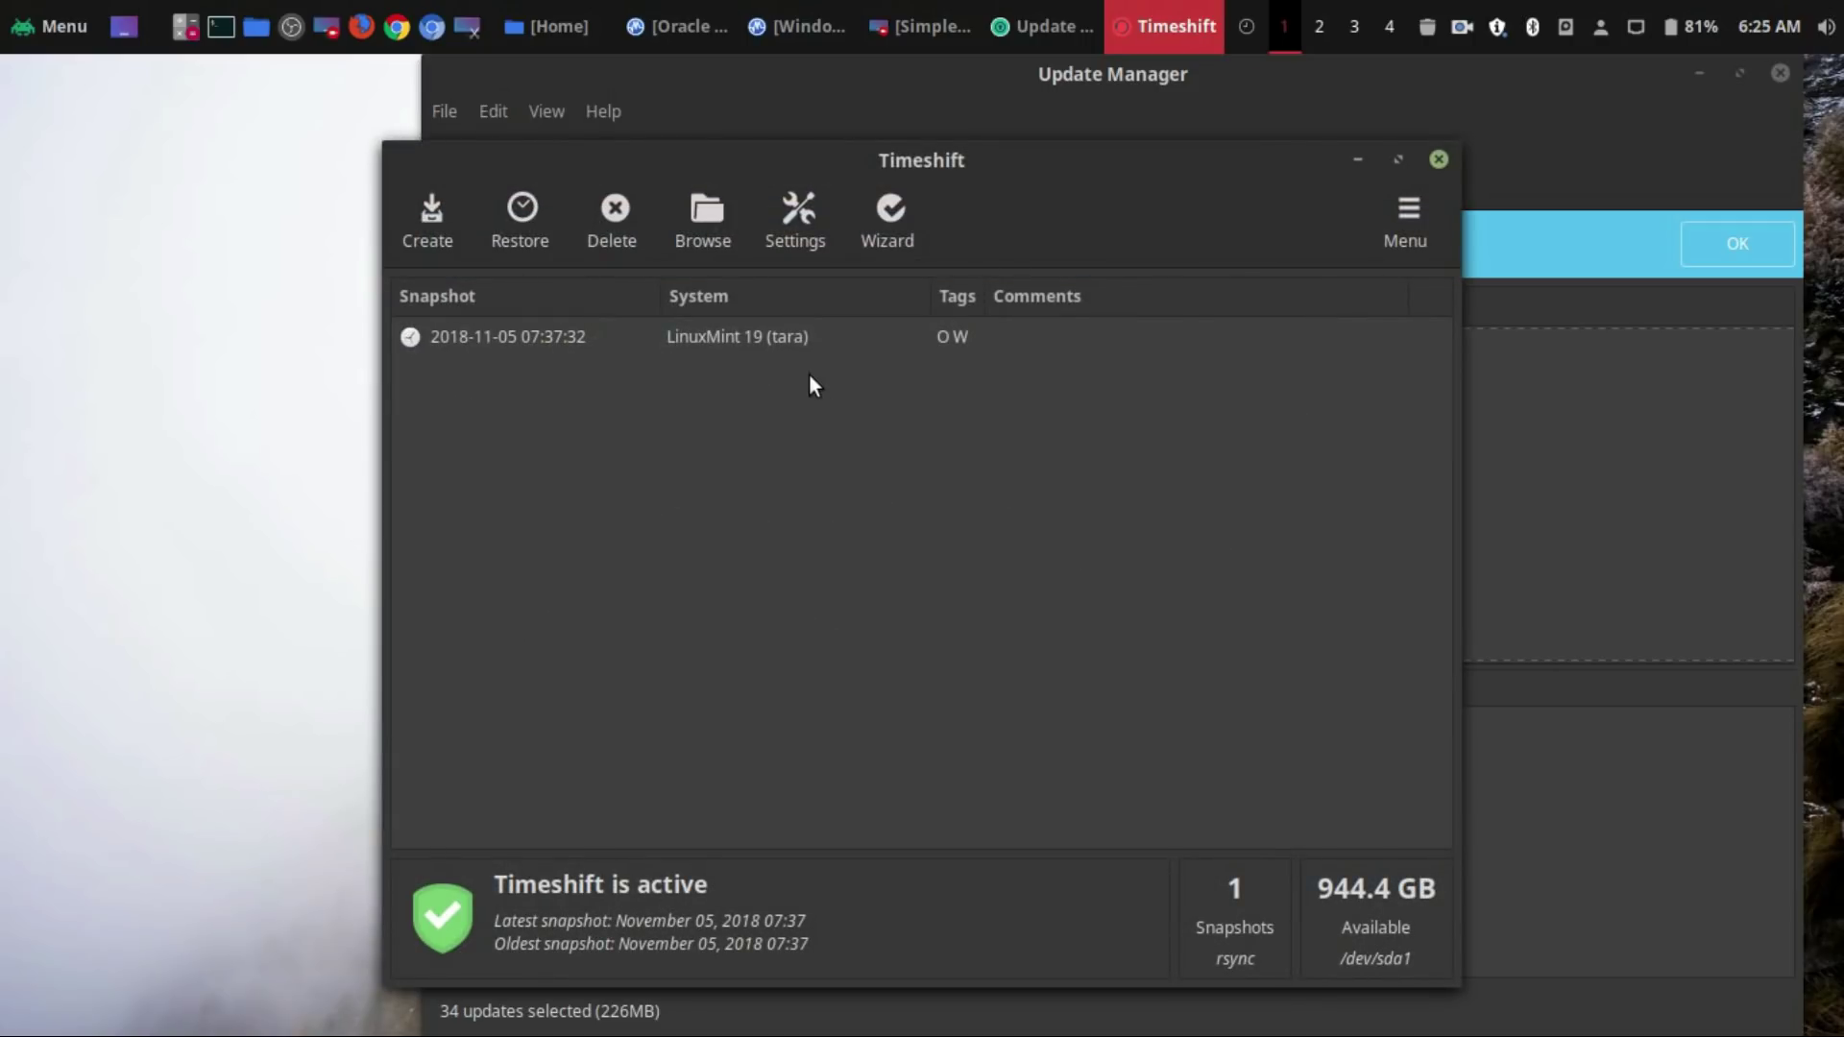
# Check the actions offered for the existing LinuxMint 19 snapshot, and close Timeshift to return to Update Manager's update list.
pyautogui.click(788, 338)
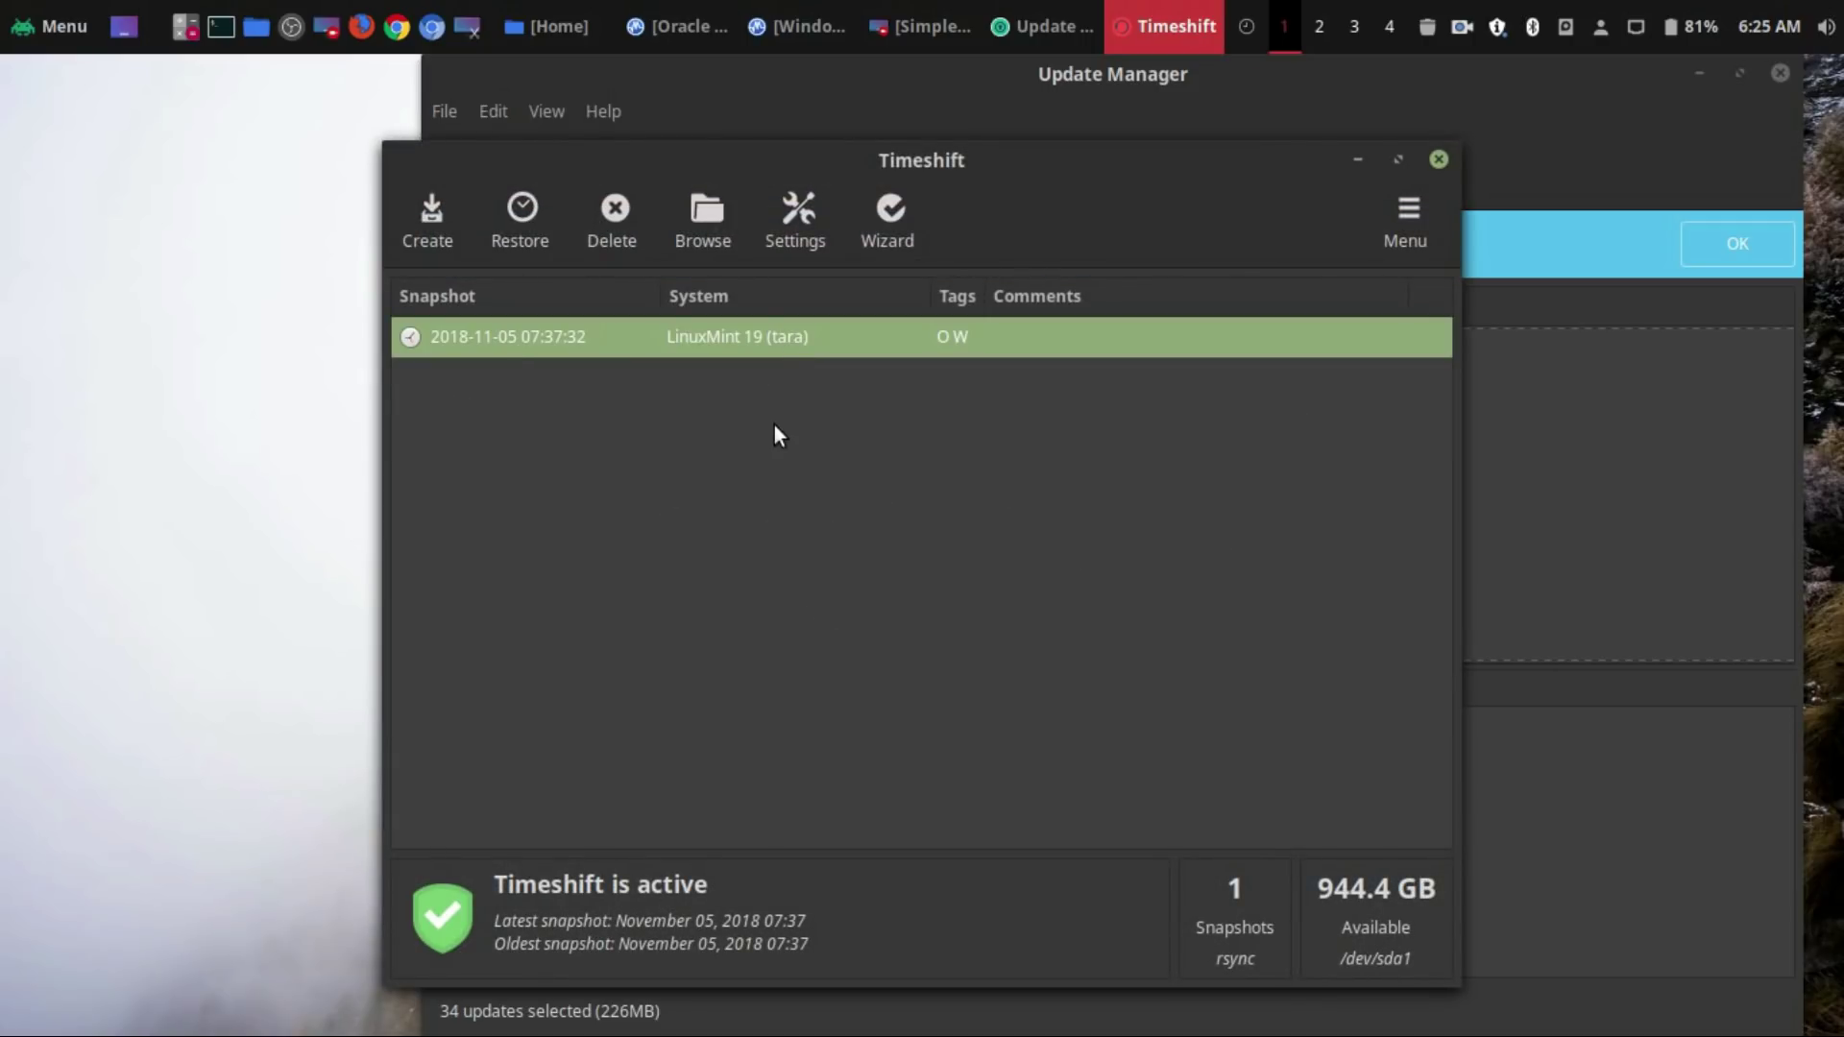
pyautogui.rightClick(818, 341)
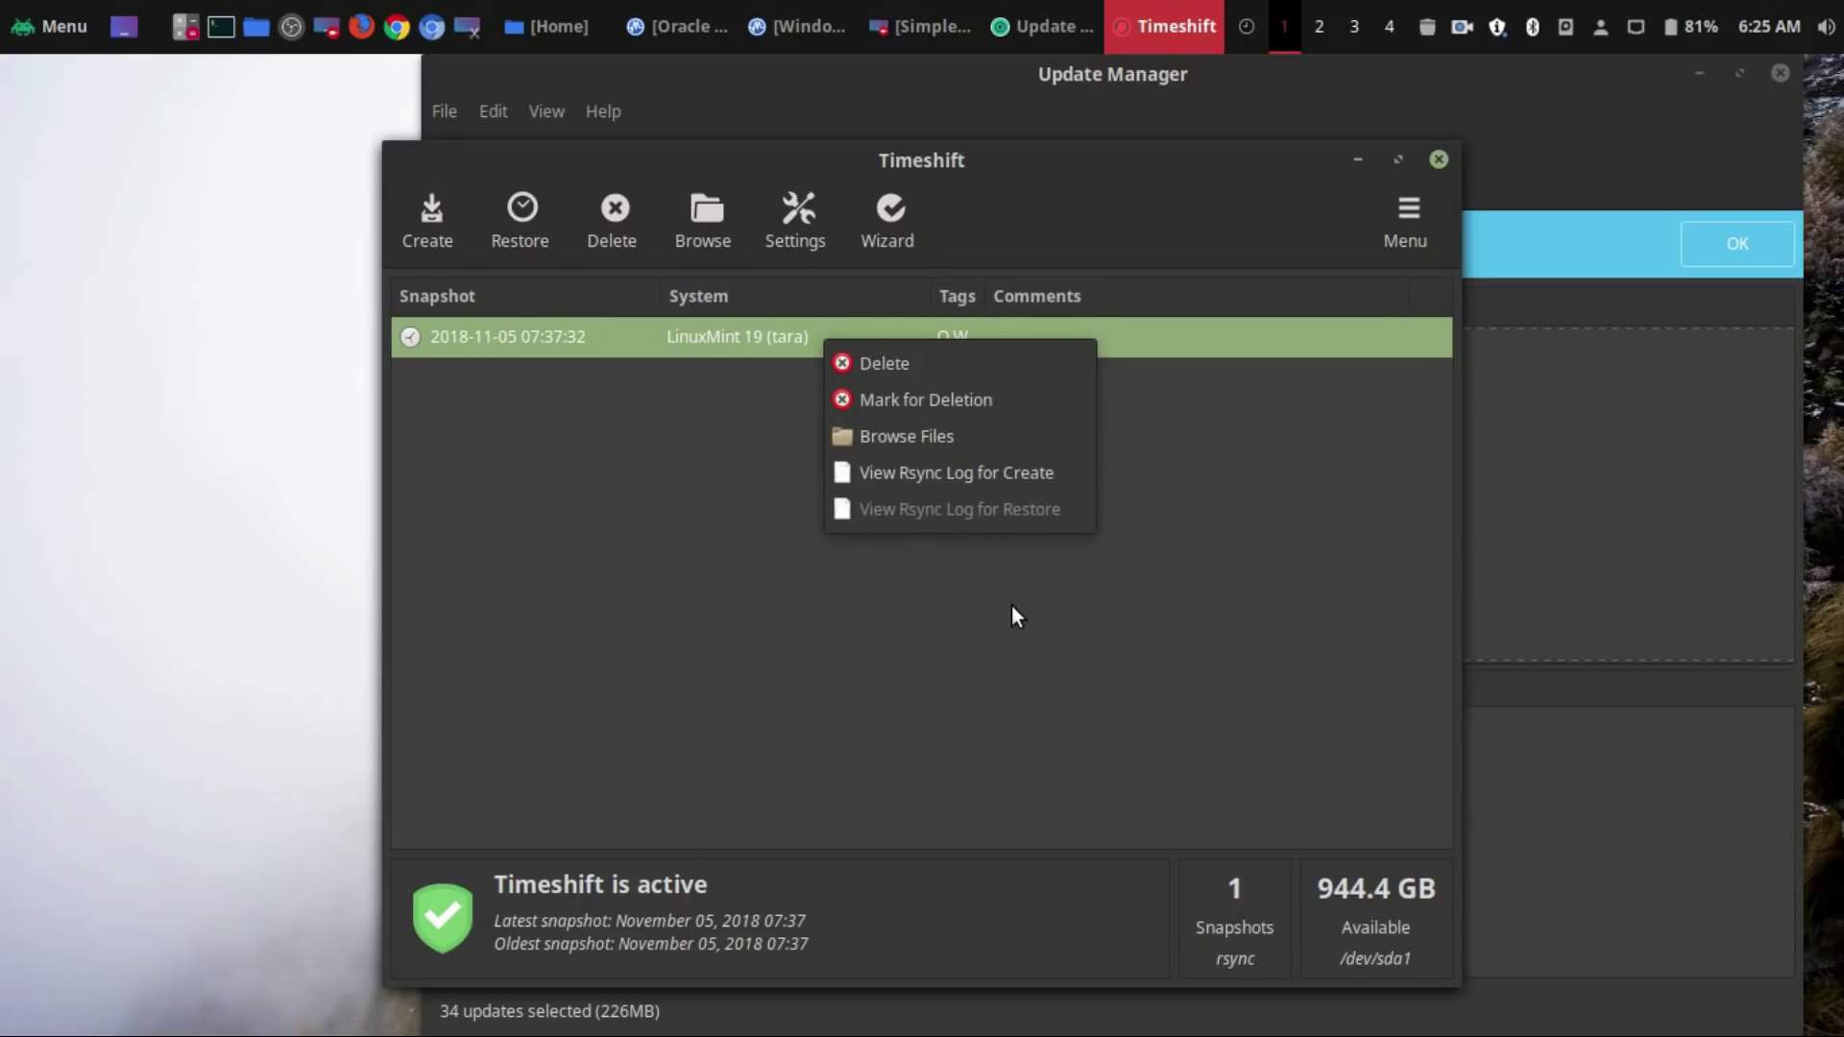
pyautogui.click(932, 696)
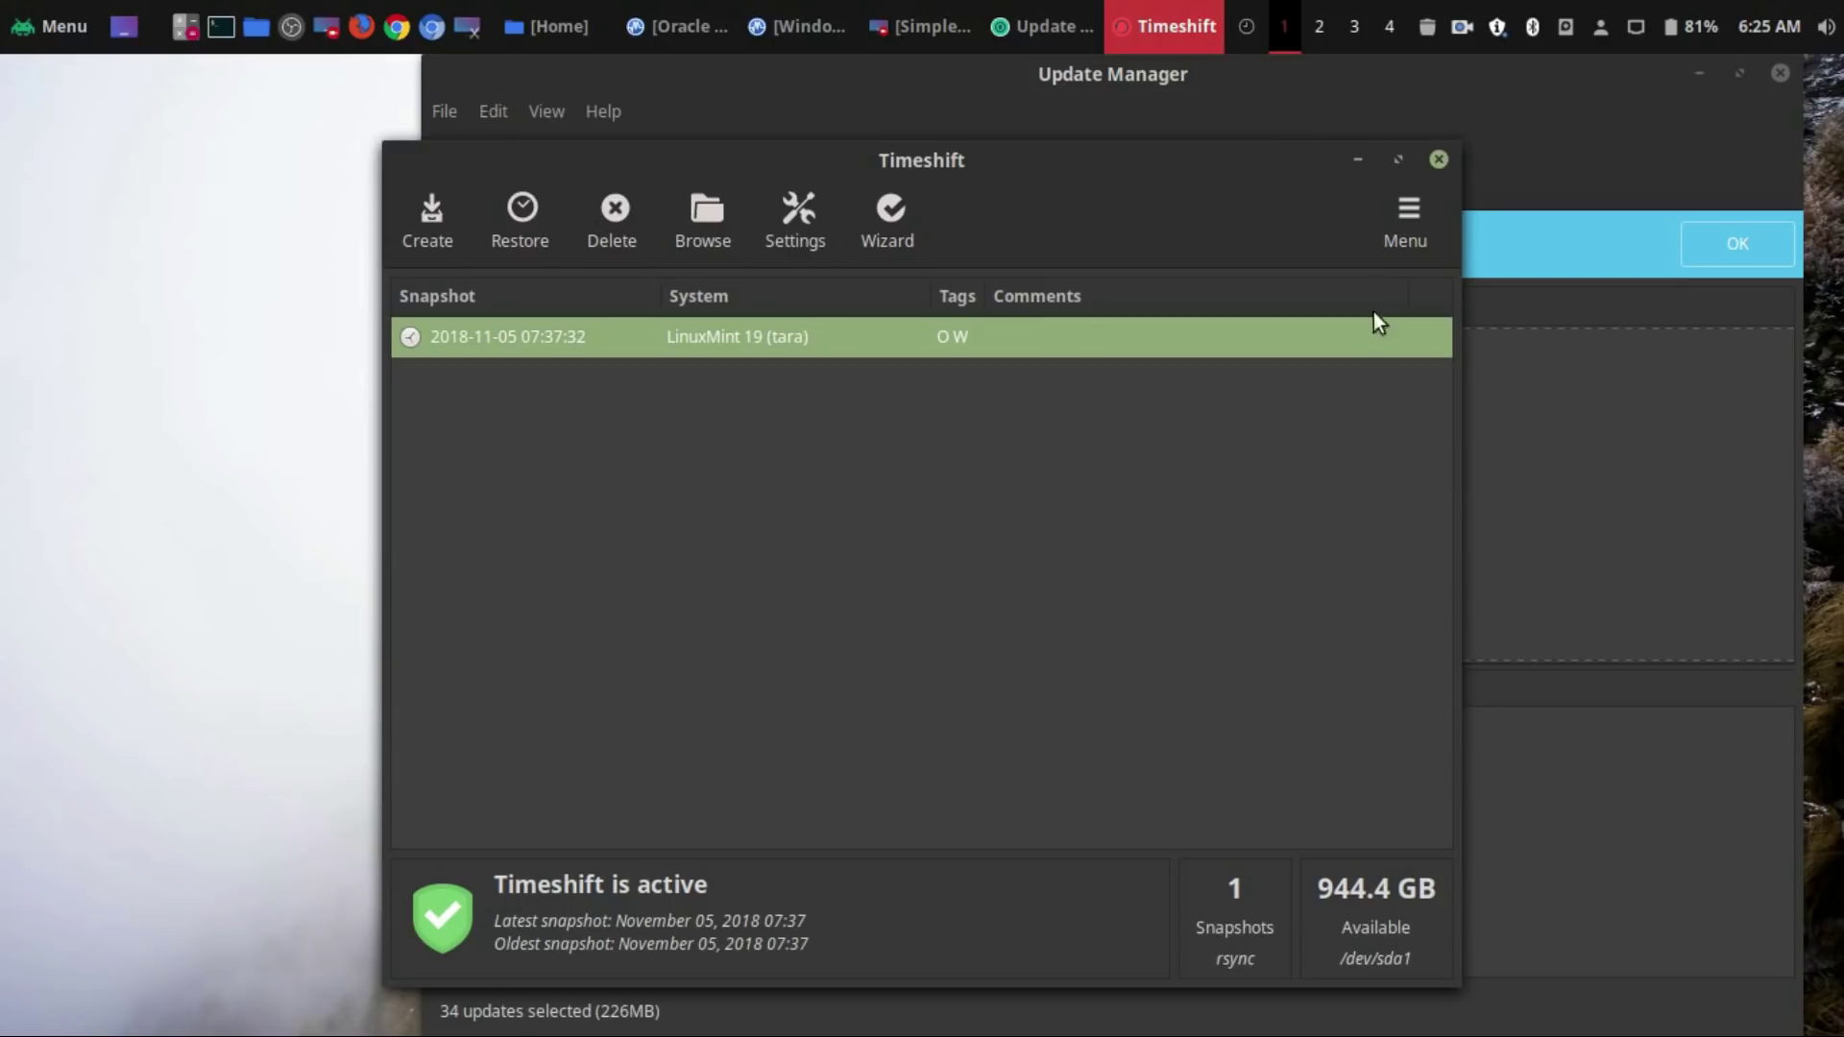
pyautogui.click(1437, 158)
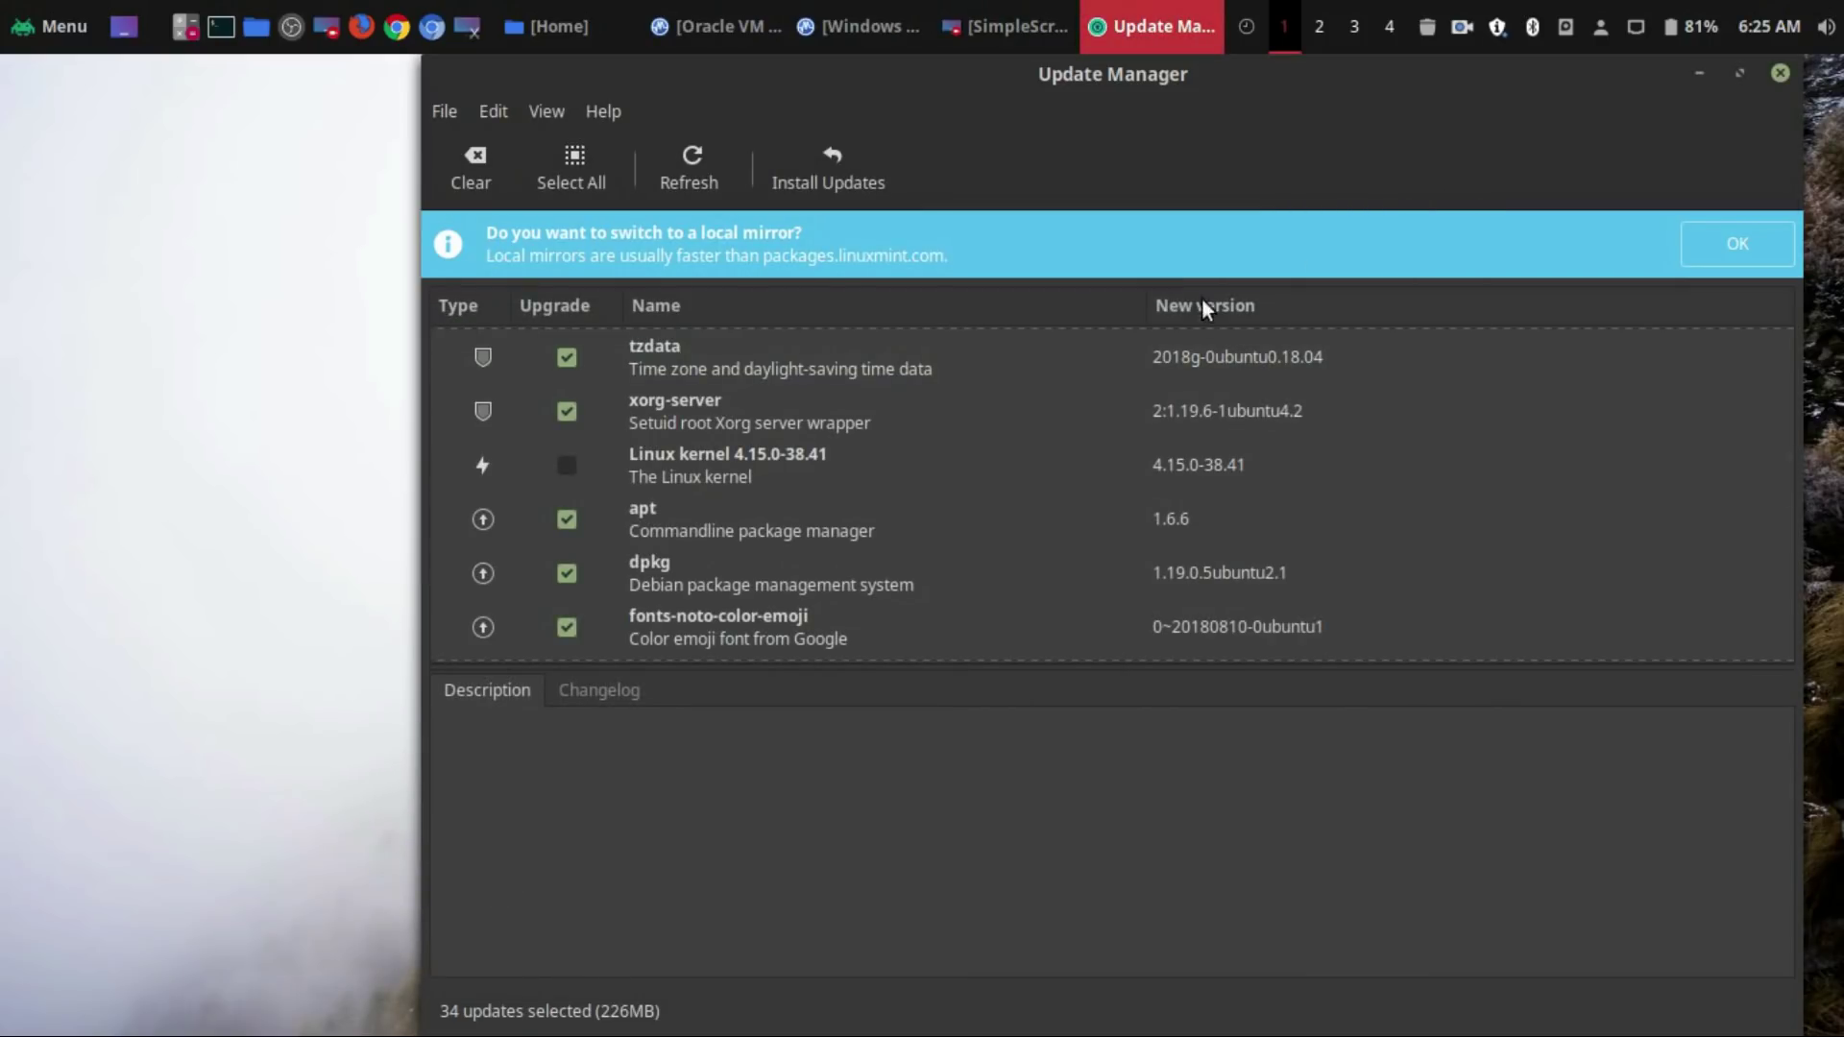
pyautogui.scroll(1, 1484, 496)
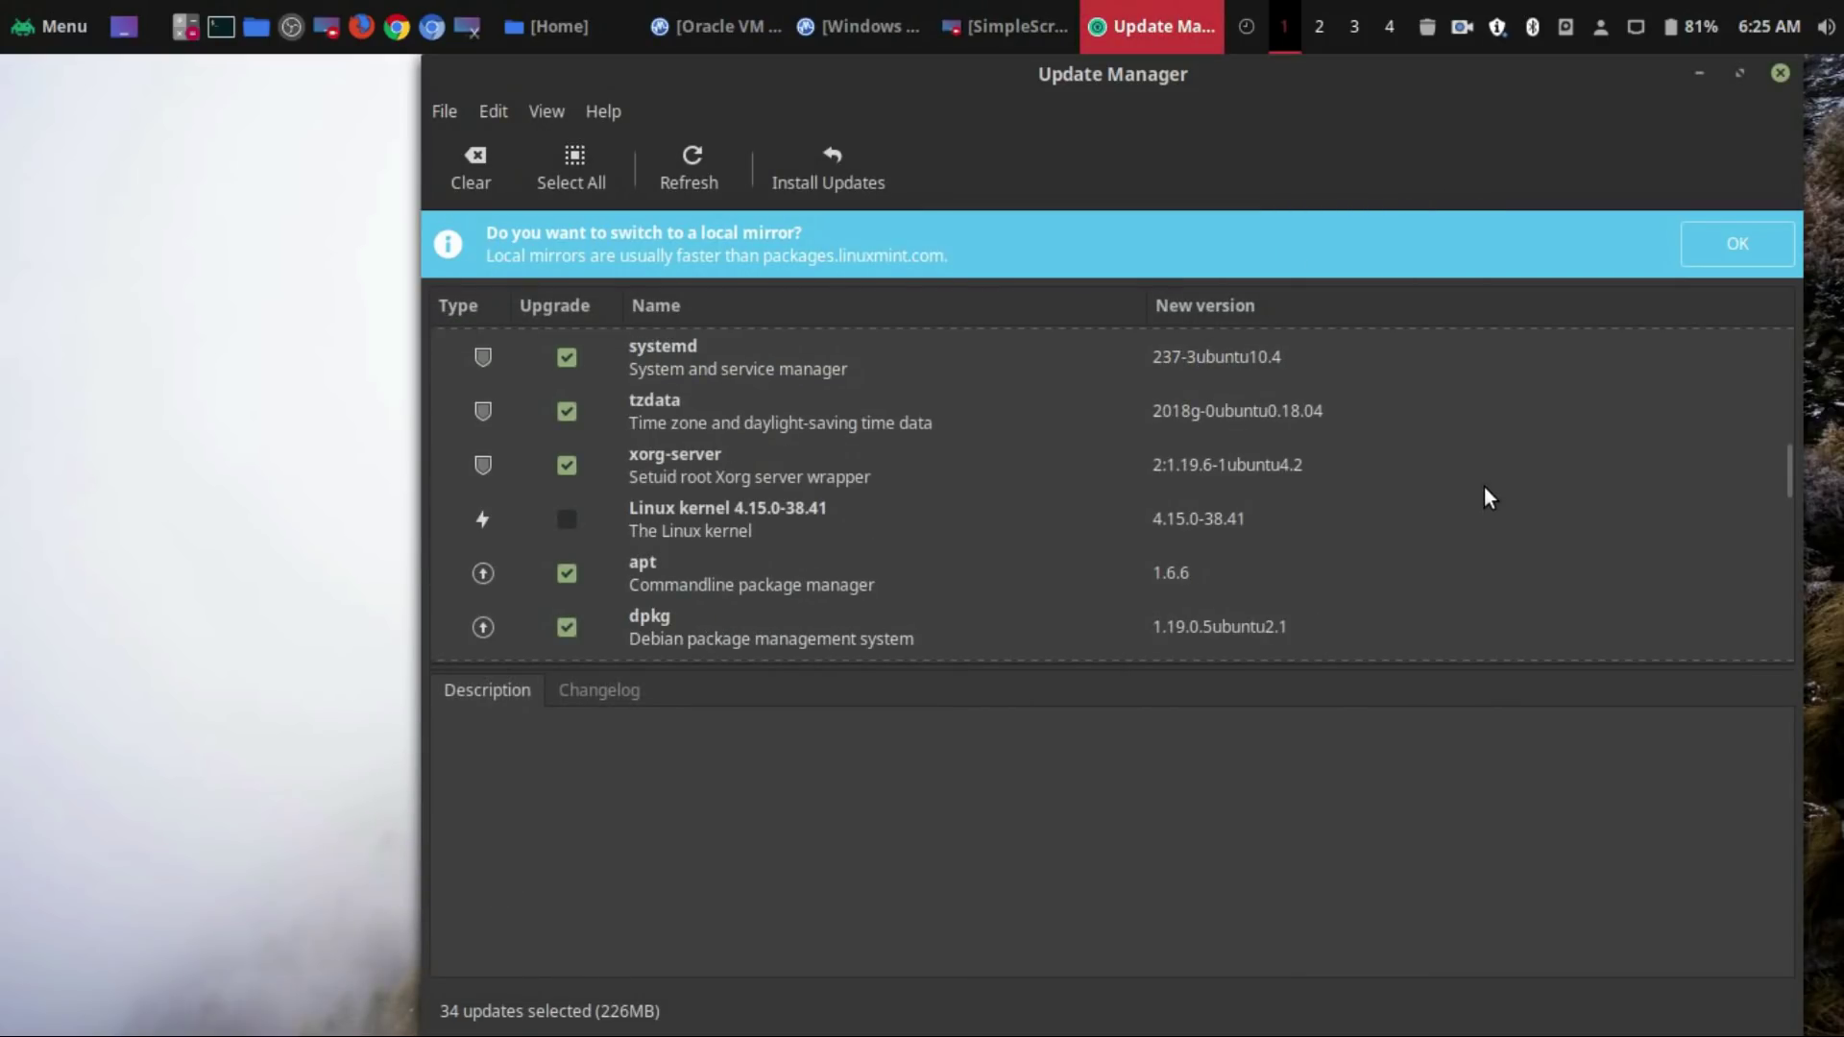